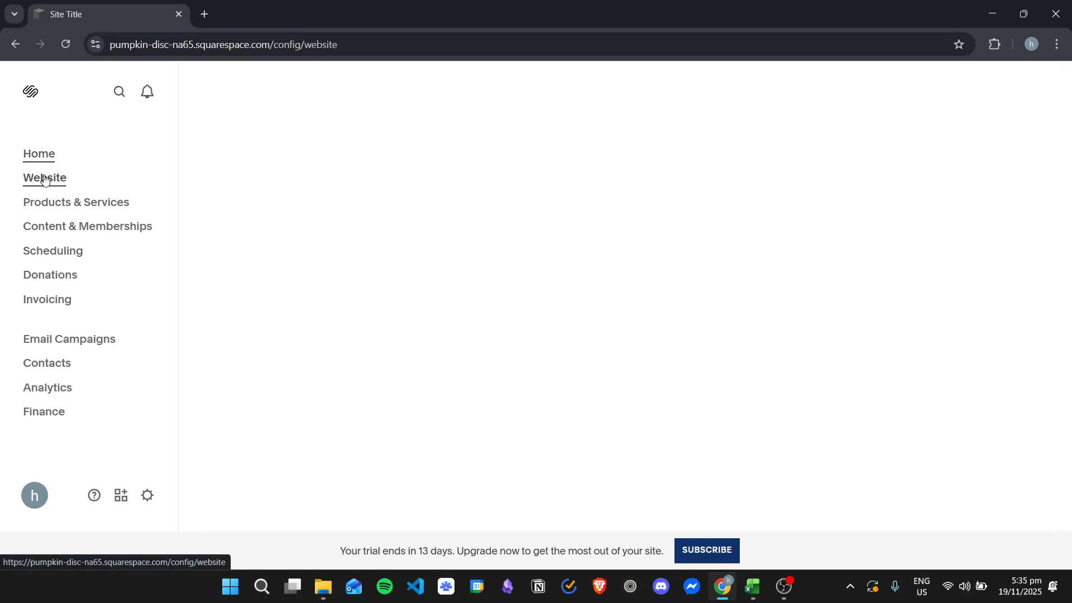
# Step: Open the home page for editing and add a blank section above the existing page content
pyautogui.click(206, 91)
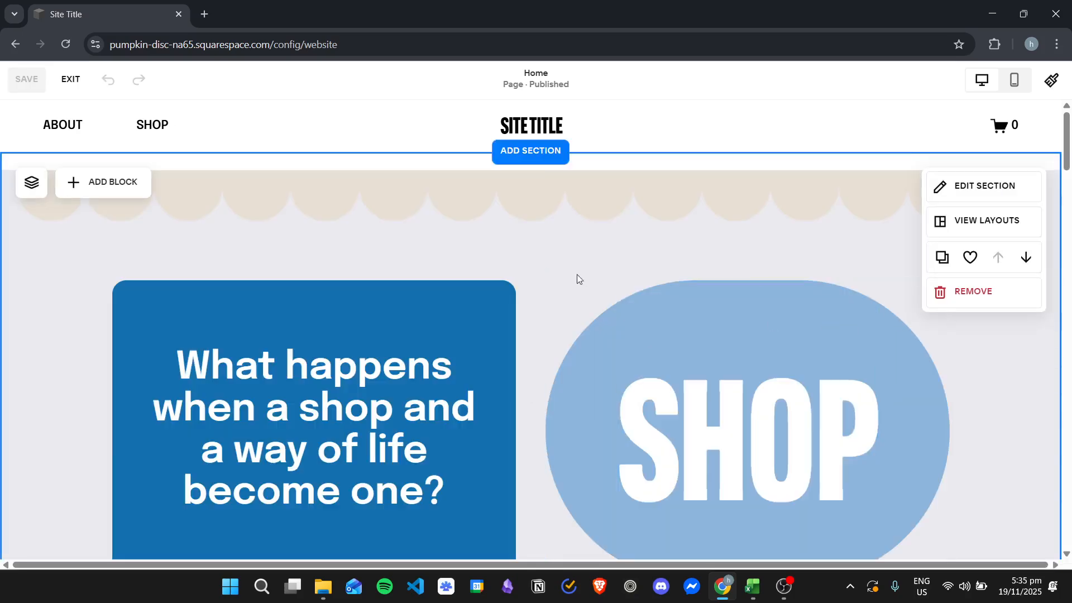
pyautogui.click(534, 156)
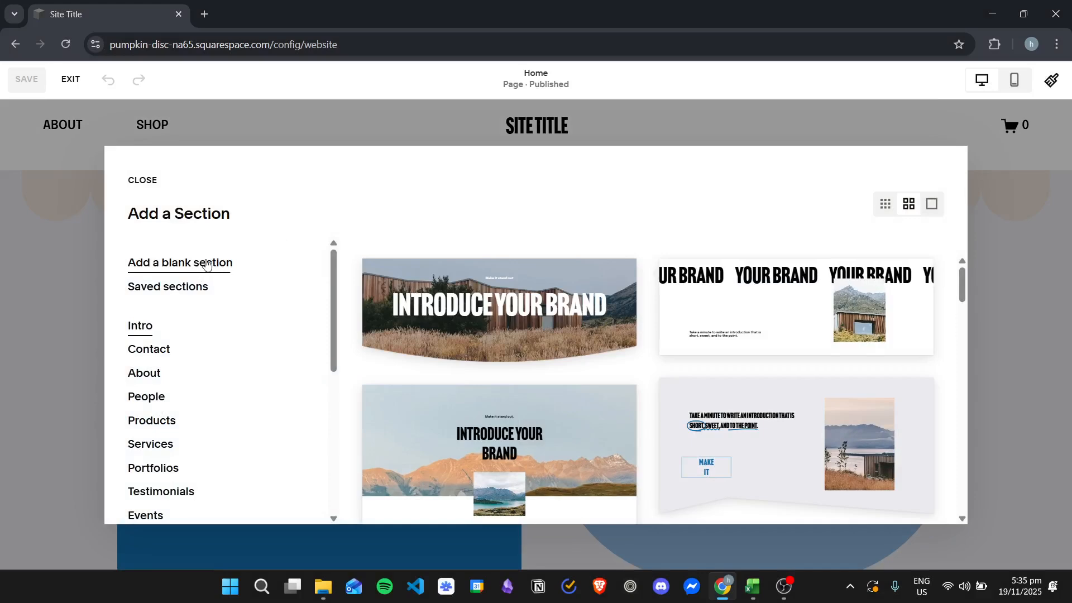
pyautogui.click(180, 263)
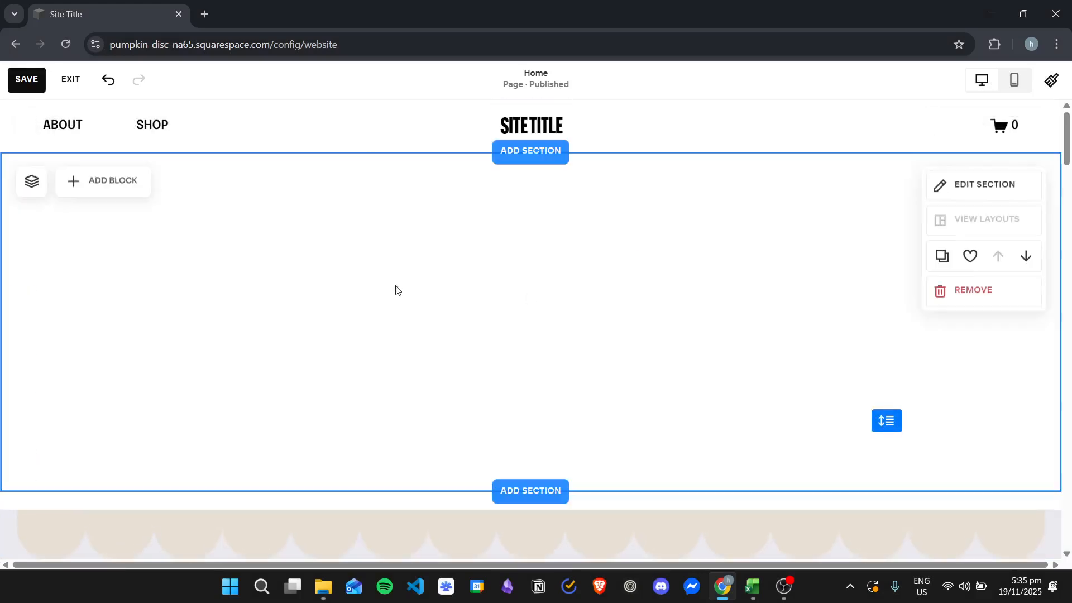
# Step: Add a text block reading "TEXT 1" to the blank section and narrow it to two grid columns
pyautogui.click(91, 185)
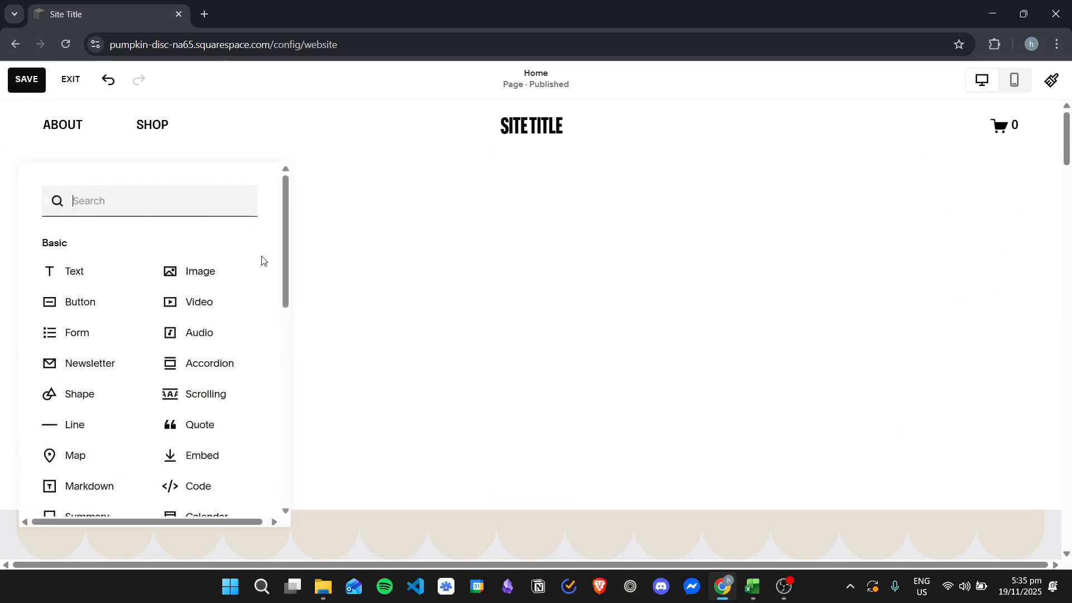
pyautogui.click(88, 273)
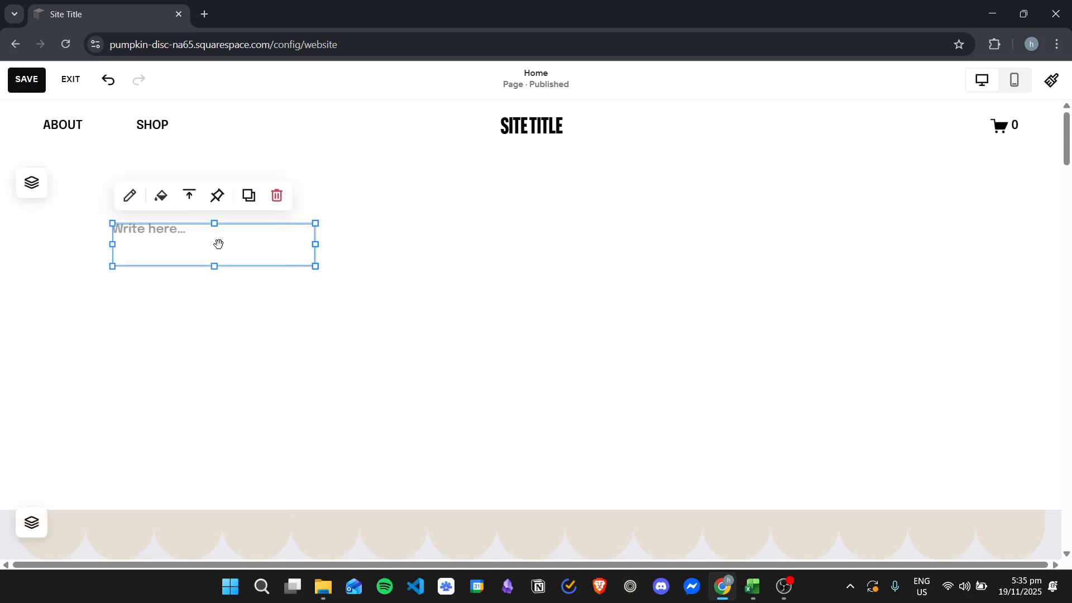
pyautogui.click(191, 234)
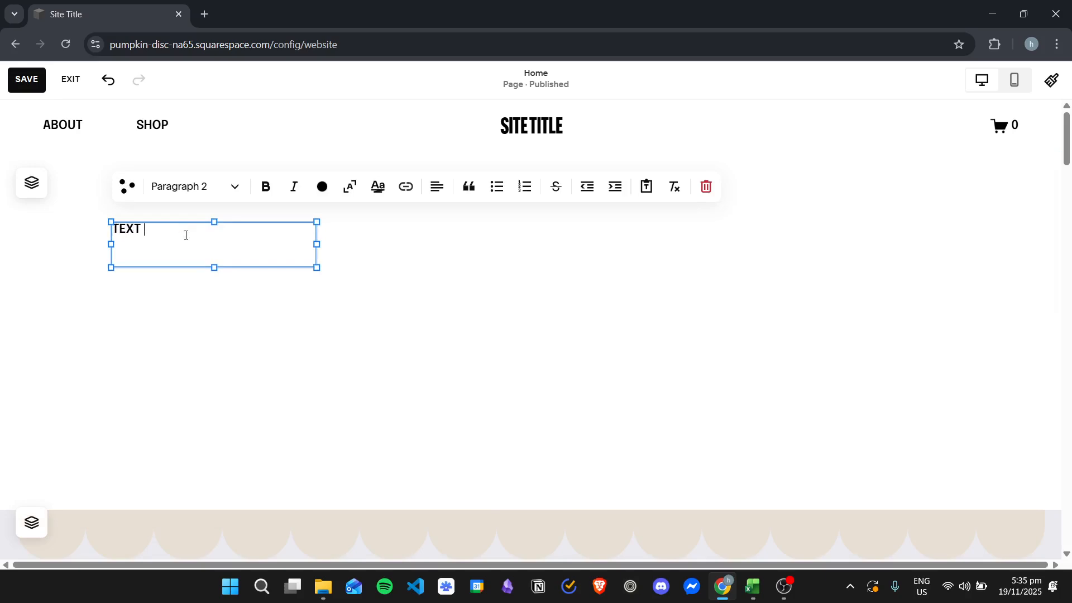
pyautogui.moveTo(316, 243); pyautogui.dragTo(149, 296)
# Step: Duplicate the TEXT 1 block below the original and change the copy's text to "TEXT 2"
pyautogui.click(211, 312)
pyautogui.click(148, 256)
pyautogui.doubleClick(153, 281)
pyautogui.click(149, 285)
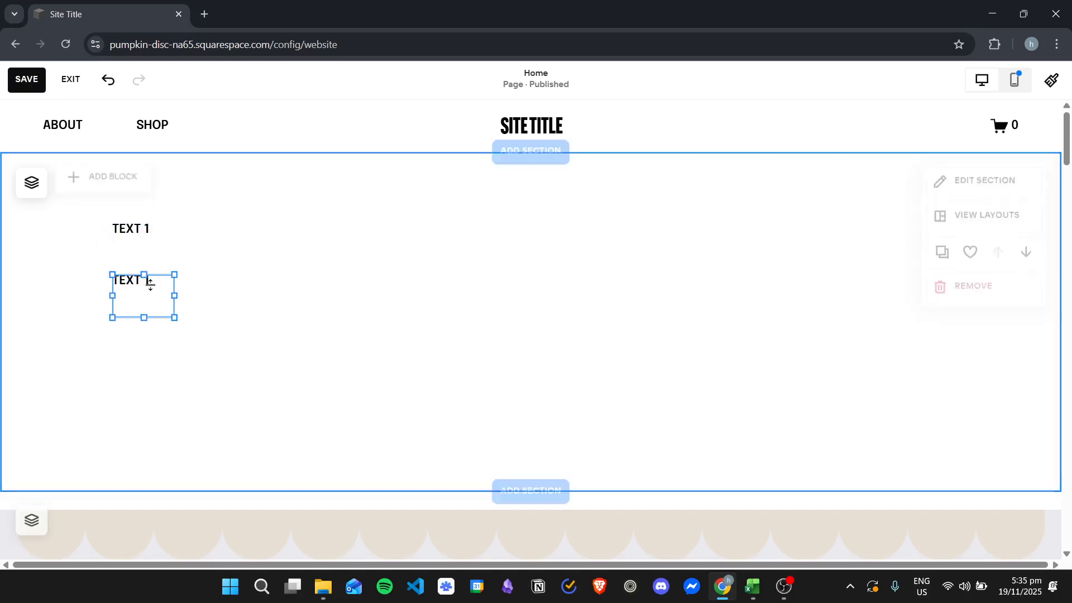
pyautogui.click(149, 287)
pyautogui.doubleClick(147, 286)
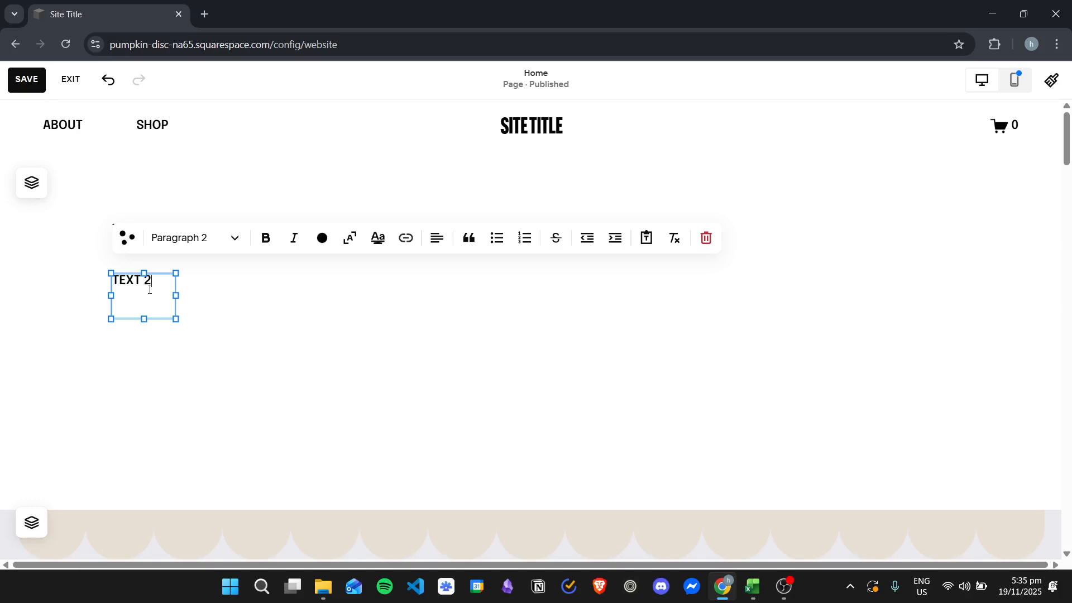
# Step: Place TEXT 2 beside TEXT 1, duplicate it to the right, and change the copy's text to "TEXT 3"
pyautogui.click(216, 379)
pyautogui.moveTo(162, 299); pyautogui.dragTo(296, 240)
pyautogui.click(319, 197)
pyautogui.doubleClick(295, 237)
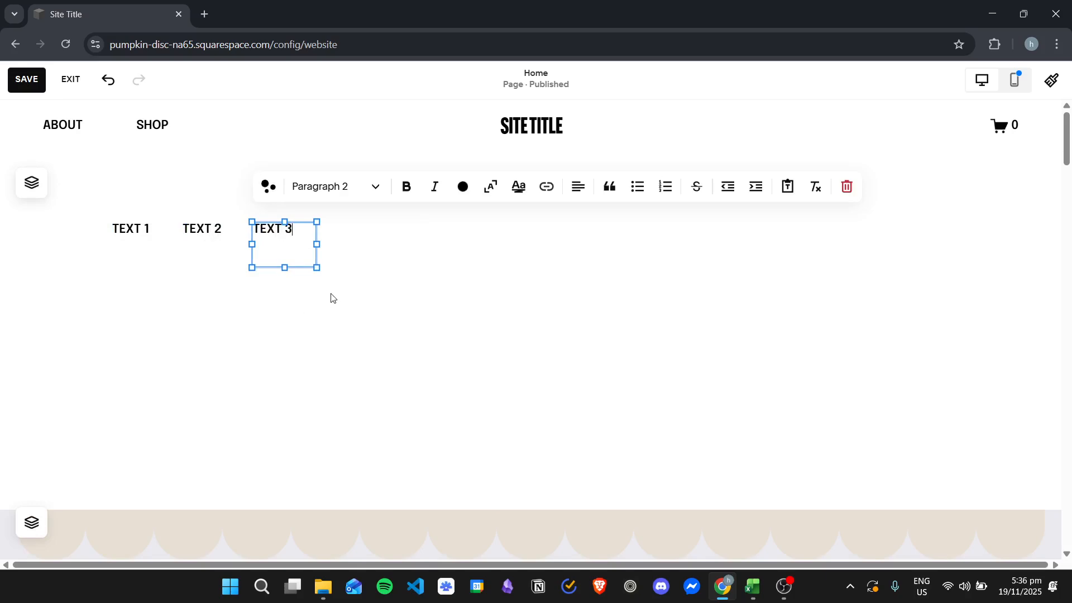
pyautogui.press('Escape')
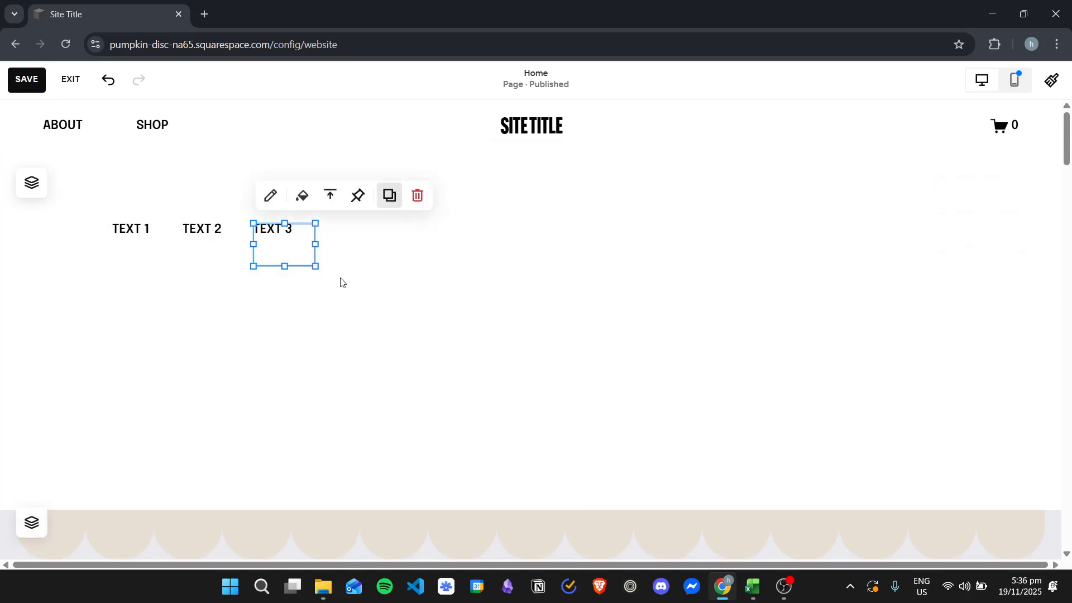
# Step: Duplicate the TEXT 3 block, place the copy beside it in the row, and change its text to "TEXT 4"
pyautogui.moveTo(346, 269); pyautogui.dragTo(370, 242)
pyautogui.doubleClick(354, 230)
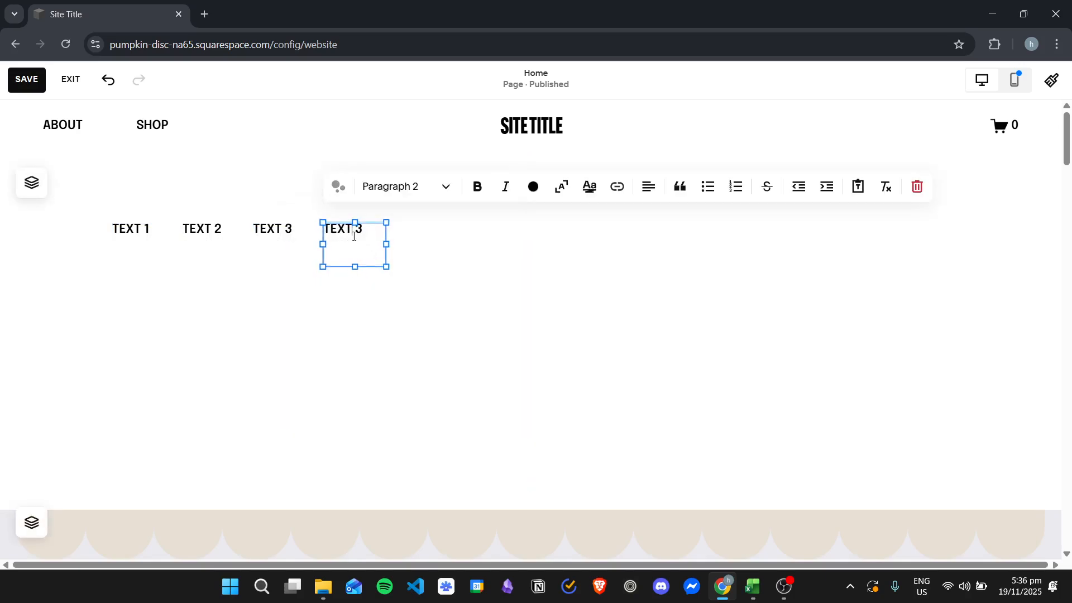
pyautogui.click(401, 254)
pyautogui.click(359, 242)
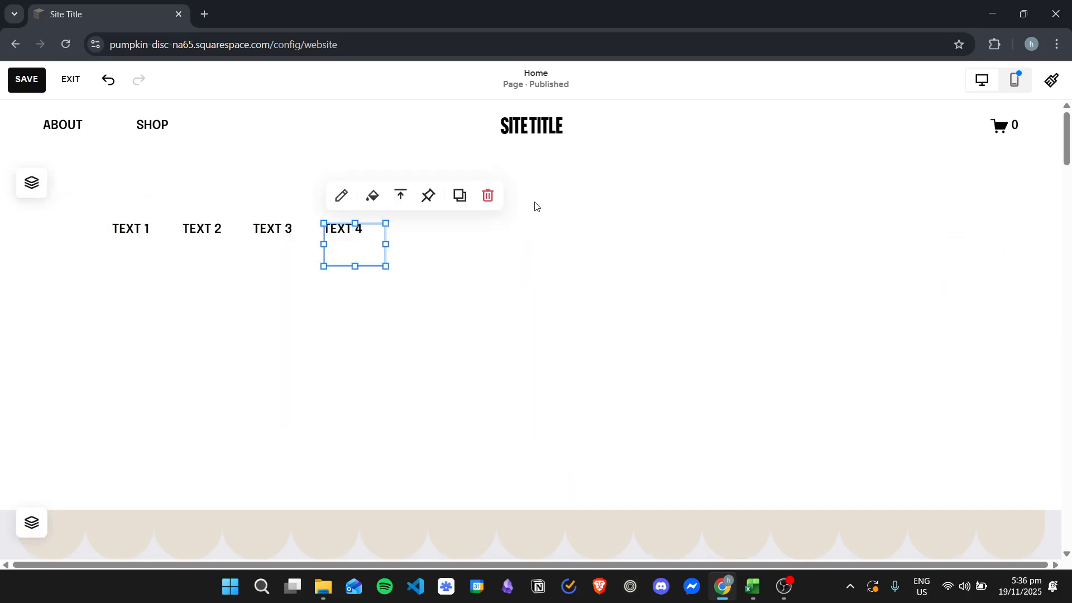
# Step: Duplicate the TEXT 4 block, place the copy at the end of the row, and change its text to "TEXT 5"
pyautogui.moveTo(406, 272); pyautogui.dragTo(438, 251)
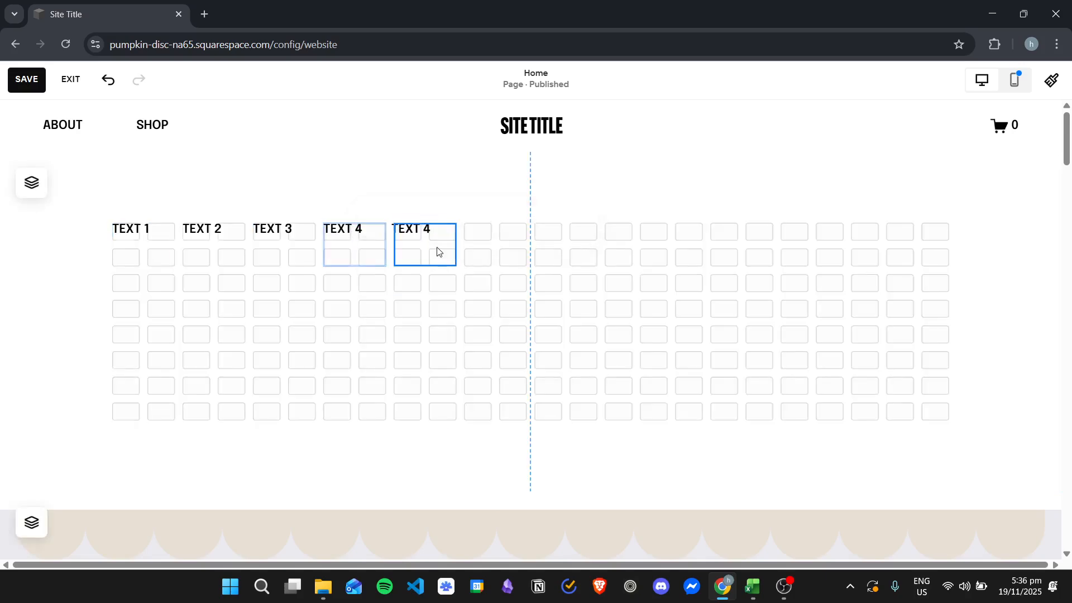
pyautogui.doubleClick(438, 229)
pyautogui.write('5')
pyautogui.click(544, 360)
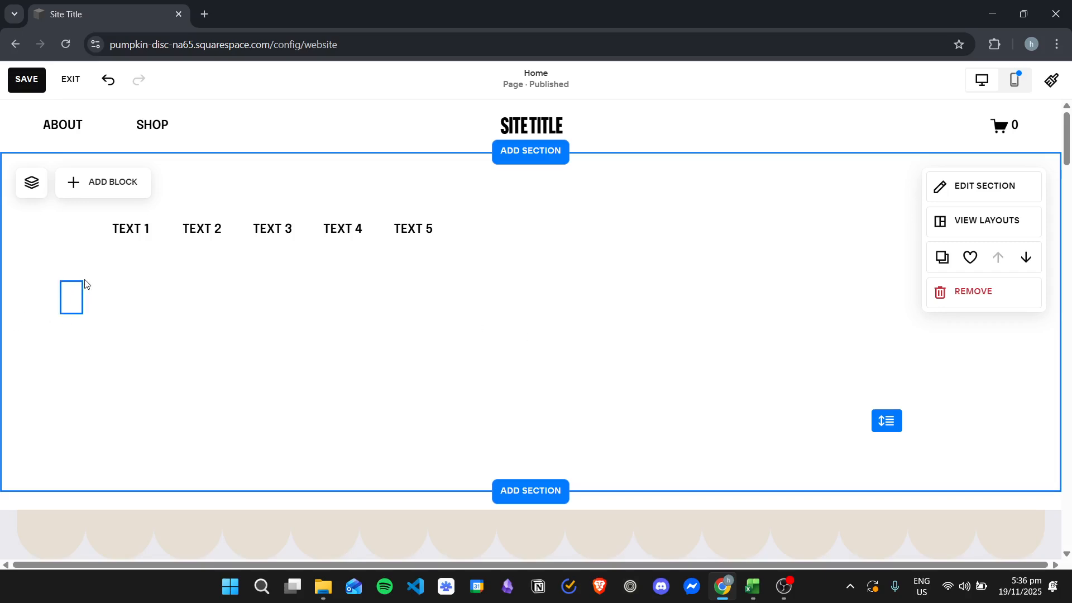
# Step: Move all five text blocks together one column right and one row down, and place TEXT 2 below the row
pyautogui.moveTo(104, 271); pyautogui.dragTo(536, 203)
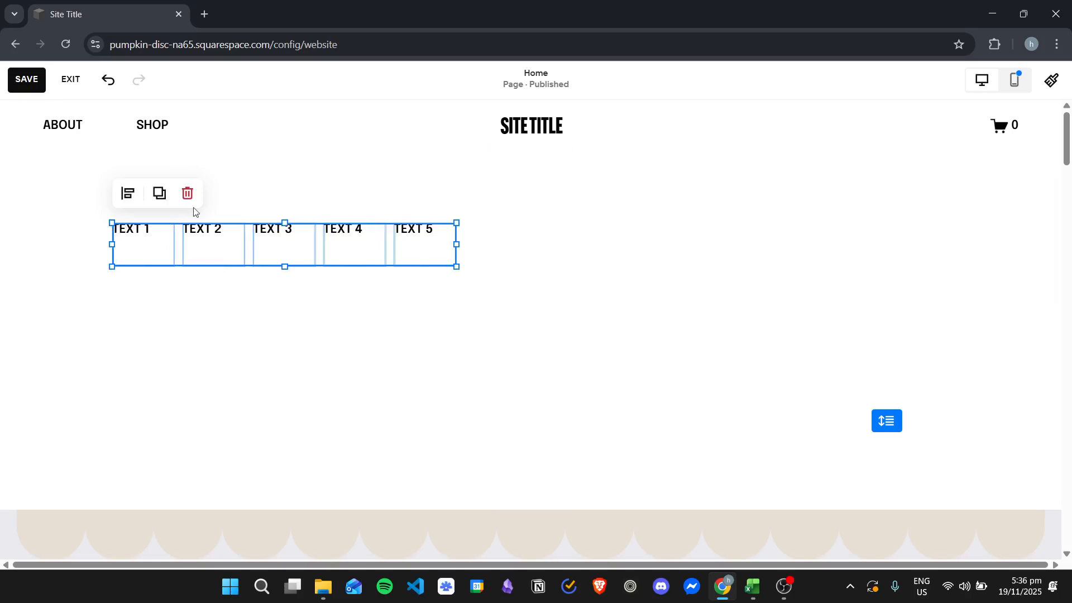
pyautogui.moveTo(214, 251); pyautogui.dragTo(215, 335)
pyautogui.click(322, 299)
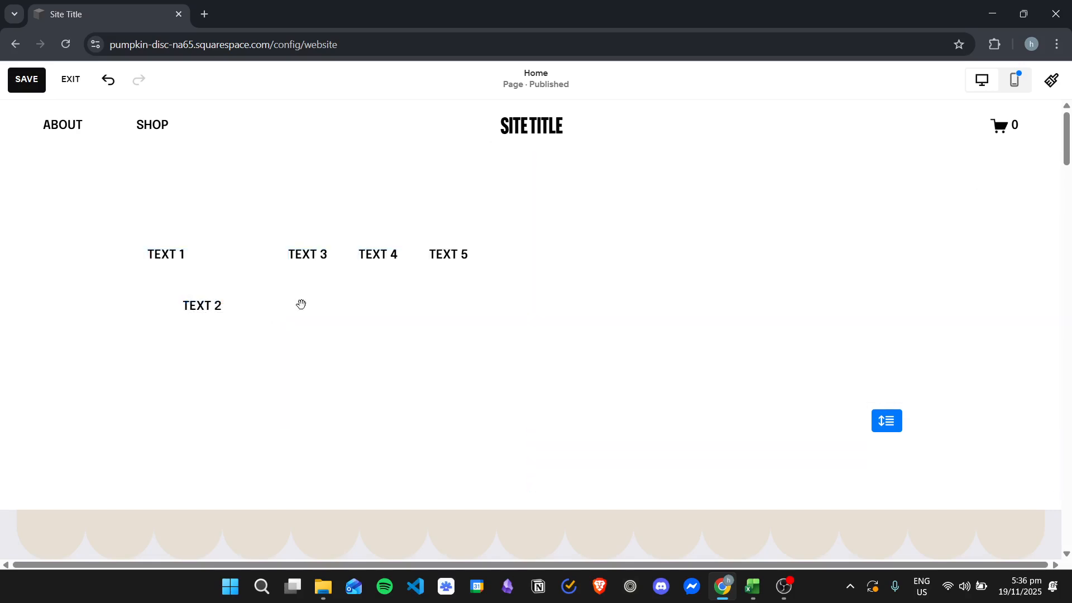
# Step: Shift TEXT 3 one column left and scatter TEXT 4 and TEXT 5 onto lower grid rows
pyautogui.click(562, 338)
pyautogui.moveTo(315, 273); pyautogui.dragTo(279, 272)
pyautogui.moveTo(378, 285); pyautogui.dragTo(298, 372)
pyautogui.moveTo(450, 275); pyautogui.dragTo(454, 369)
# Step: Box-select all five scattered text blocks and try shifting them as a group
pyautogui.click(105, 238)
pyautogui.moveTo(162, 249); pyautogui.dragTo(512, 408)
pyautogui.moveTo(300, 270)
pyautogui.mouseDown()
pyautogui.moveTo(524, 302)
pyautogui.moveTo(682, 292)
pyautogui.moveTo(311, 287)
pyautogui.moveTo(720, 329)
pyautogui.moveTo(503, 268)
pyautogui.moveTo(400, 292)
pyautogui.moveTo(495, 285)
pyautogui.moveTo(345, 265)
pyautogui.moveTo(326, 285)
pyautogui.moveTo(311, 271)
pyautogui.mouseUp()
pyautogui.click(98, 235)
pyautogui.moveTo(115, 267); pyautogui.dragTo(129, 240)
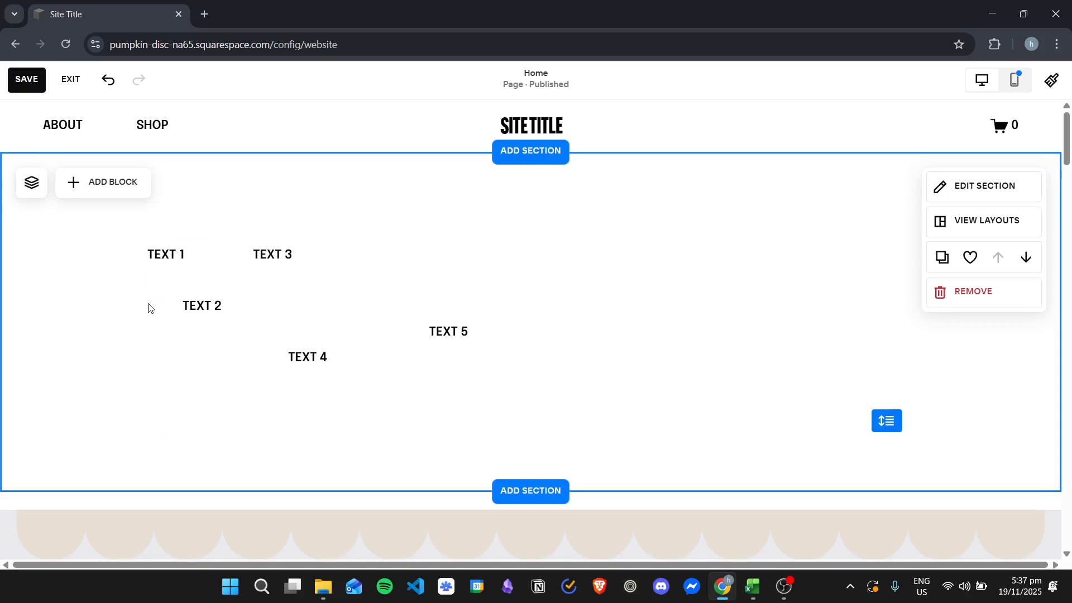
# Step: Add TEXT 1, TEXT 3, TEXT 2 and TEXT 4 to one selection and try moving them without TEXT 5
pyautogui.click(172, 282)
pyautogui.keyDown('shift'); pyautogui.click(287, 272); pyautogui.keyUp('shift')
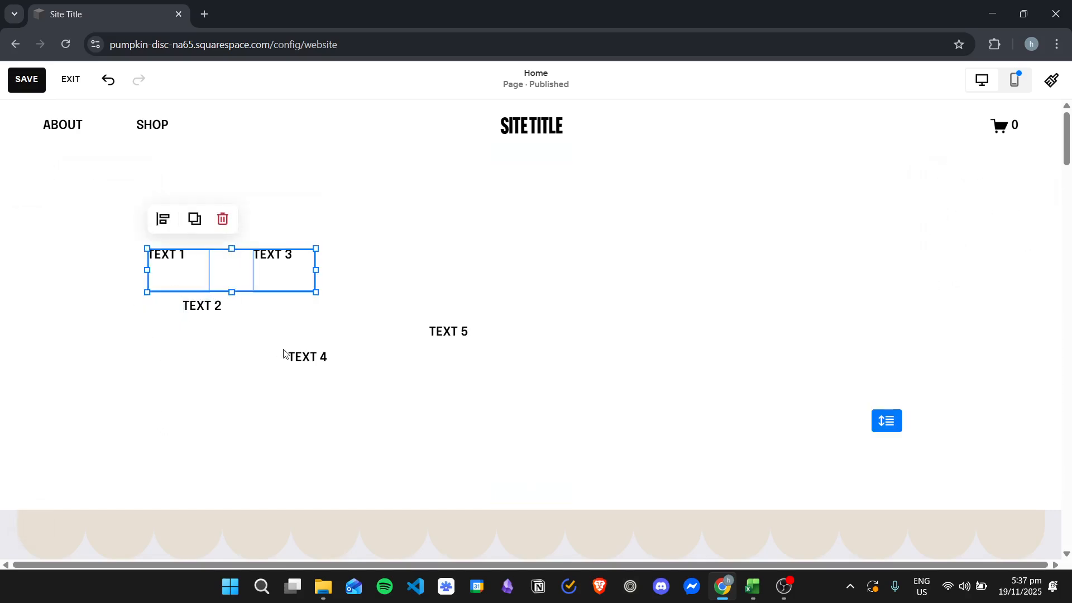
pyautogui.keyDown('shift'); pyautogui.click(223, 328); pyautogui.keyUp('shift')
pyautogui.keyDown('shift'); pyautogui.click(323, 386); pyautogui.keyUp('shift')
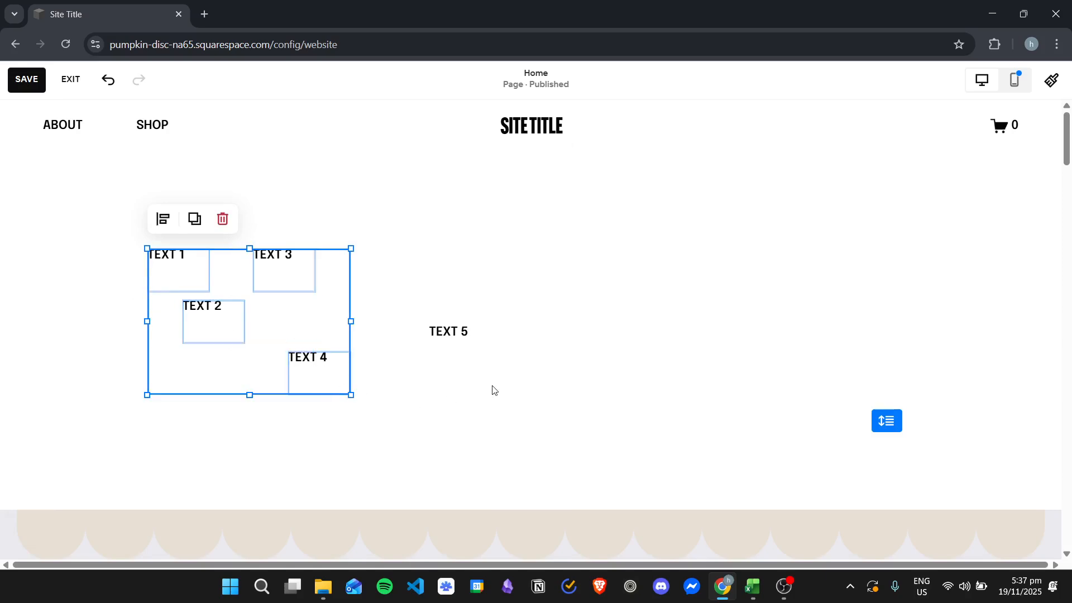
pyautogui.moveTo(313, 378)
pyautogui.mouseDown()
pyautogui.moveTo(459, 396)
pyautogui.moveTo(402, 400)
pyautogui.moveTo(579, 366)
pyautogui.moveTo(328, 371)
pyautogui.mouseUp()
pyautogui.click(445, 408)
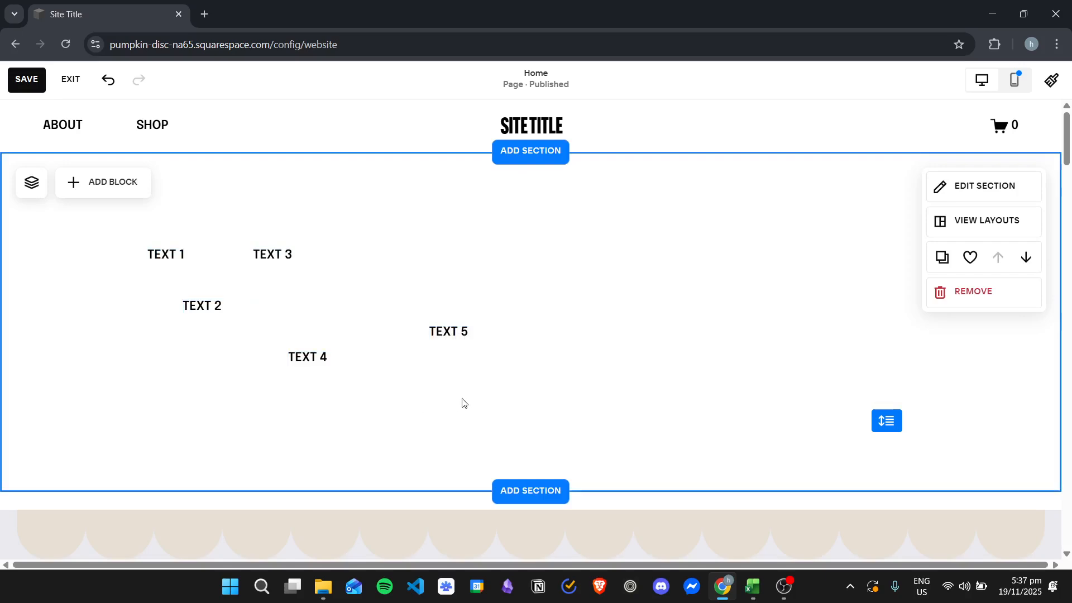
# Step: Select only TEXT 1, TEXT 3 and TEXT 5 and move them together one column to the left
pyautogui.click(162, 270)
pyautogui.keyDown('shift'); pyautogui.click(263, 271); pyautogui.keyUp('shift')
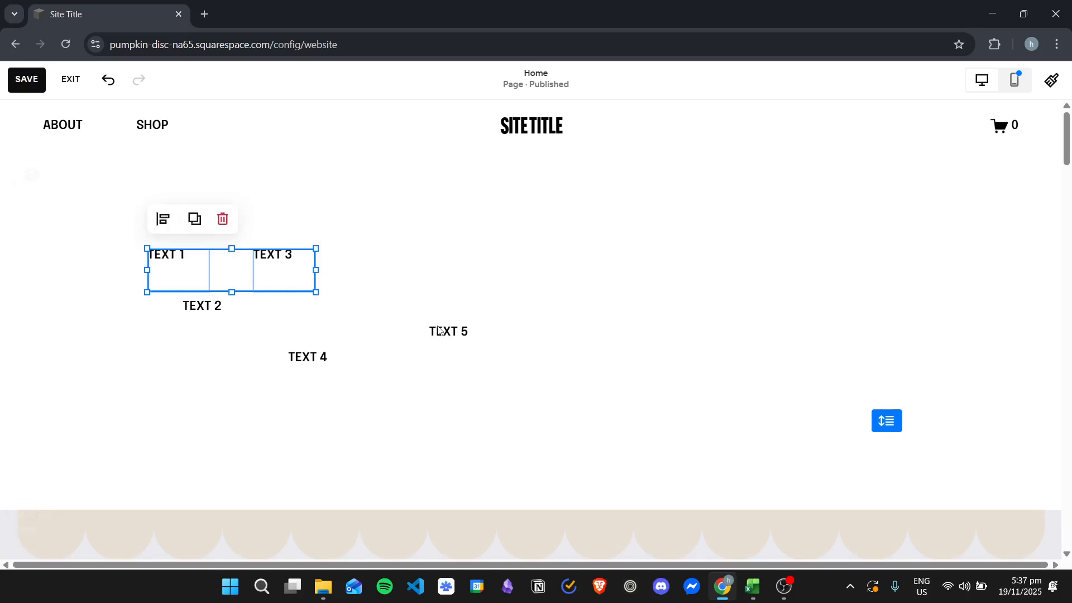
pyautogui.keyDown('shift'); pyautogui.click(451, 353); pyautogui.keyUp('shift')
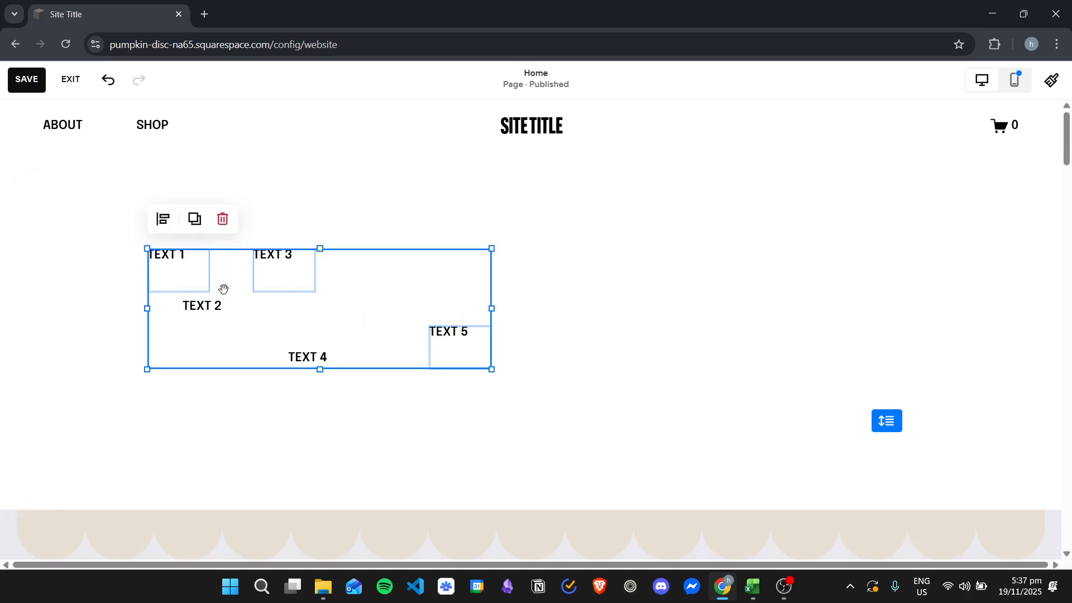
pyautogui.moveTo(301, 276); pyautogui.dragTo(268, 292)
pyautogui.click(67, 266)
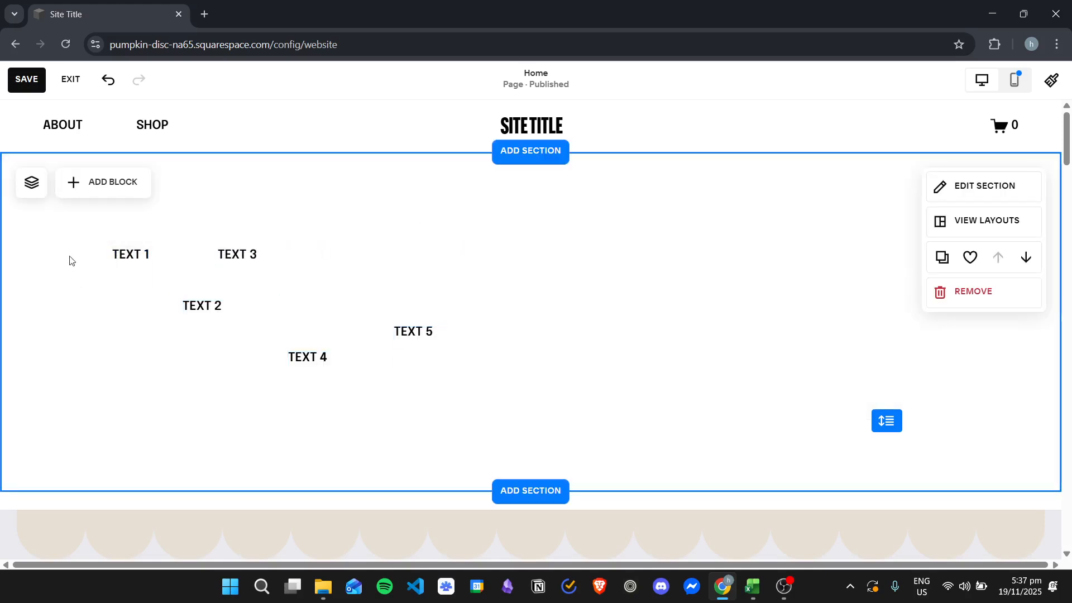
# Step: Select all five text blocks, duplicate them as a group, and place the copies in the right half of the section
pyautogui.moveTo(210, 262); pyautogui.dragTo(606, 409)
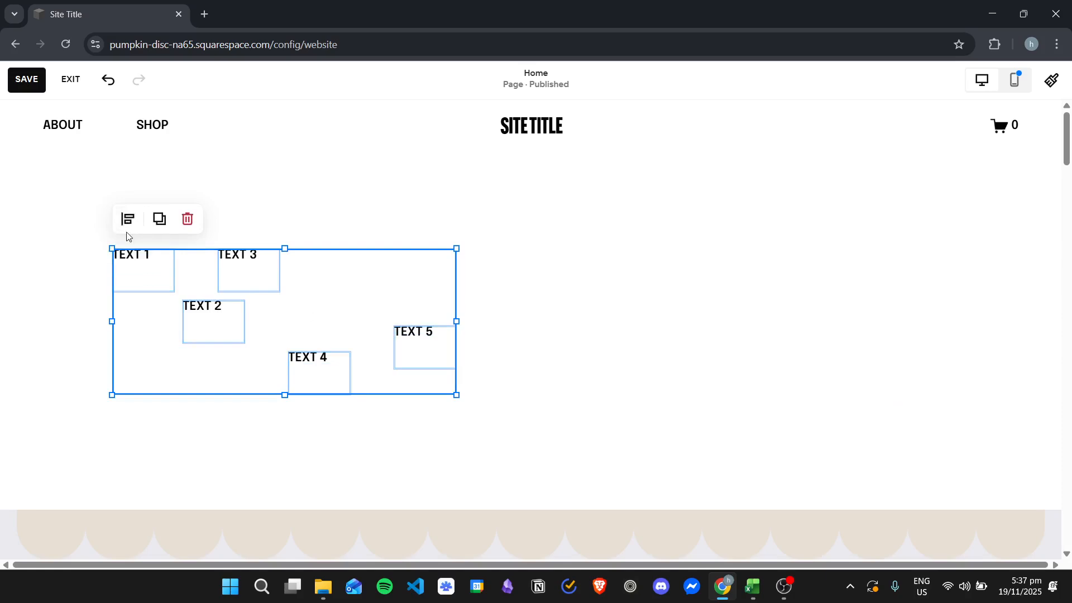
pyautogui.click(156, 223)
pyautogui.moveTo(347, 335); pyautogui.dragTo(762, 310)
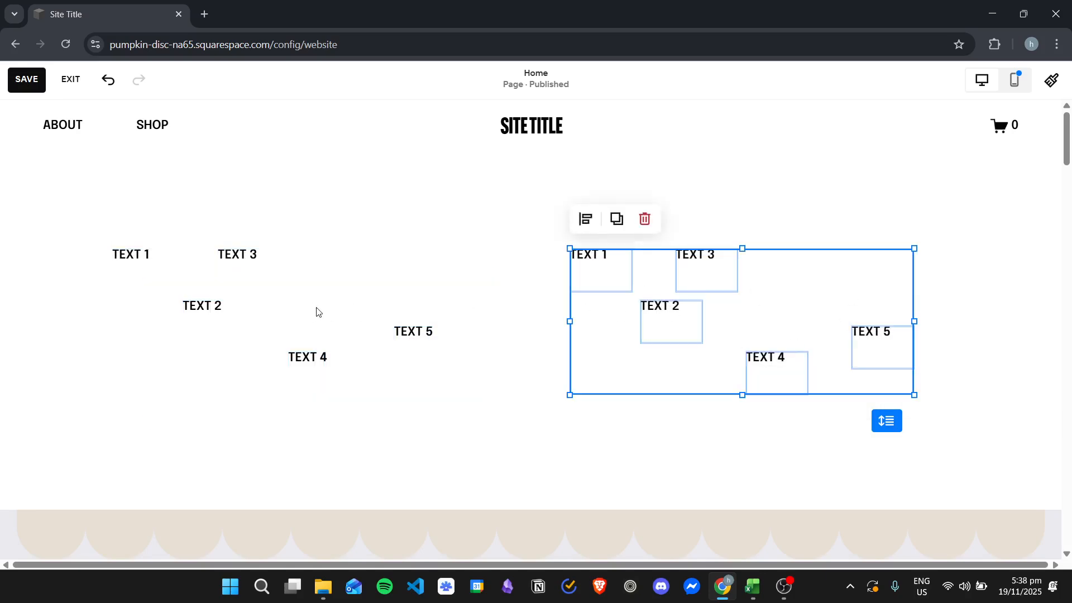
# Step: Select the five original text blocks, try left, centre and right alignment, and leave them left-aligned
pyautogui.click(340, 307)
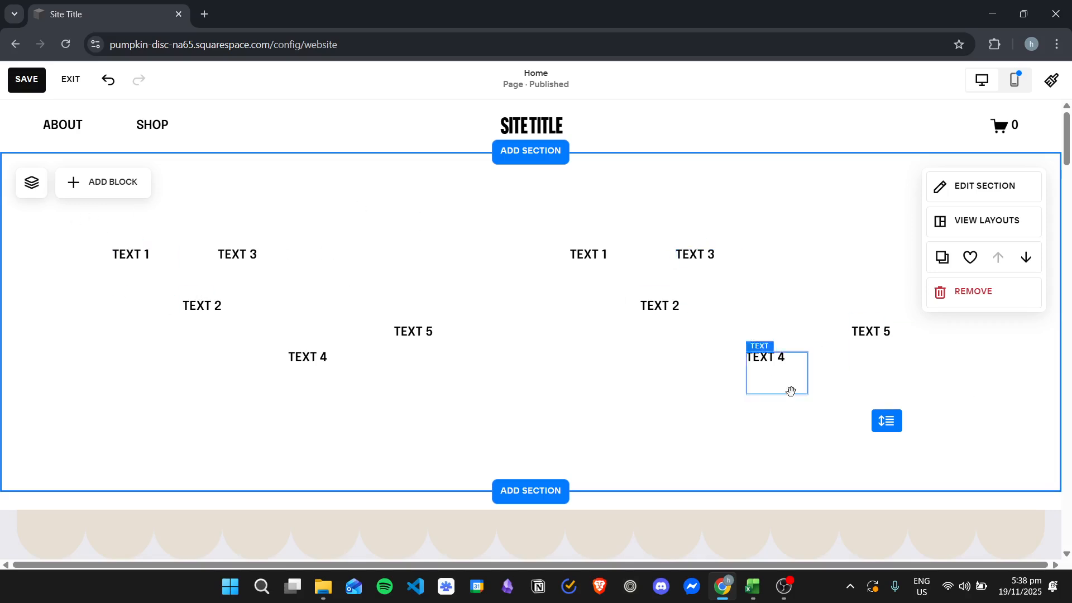
pyautogui.moveTo(49, 223); pyautogui.dragTo(521, 392)
pyautogui.click(127, 219)
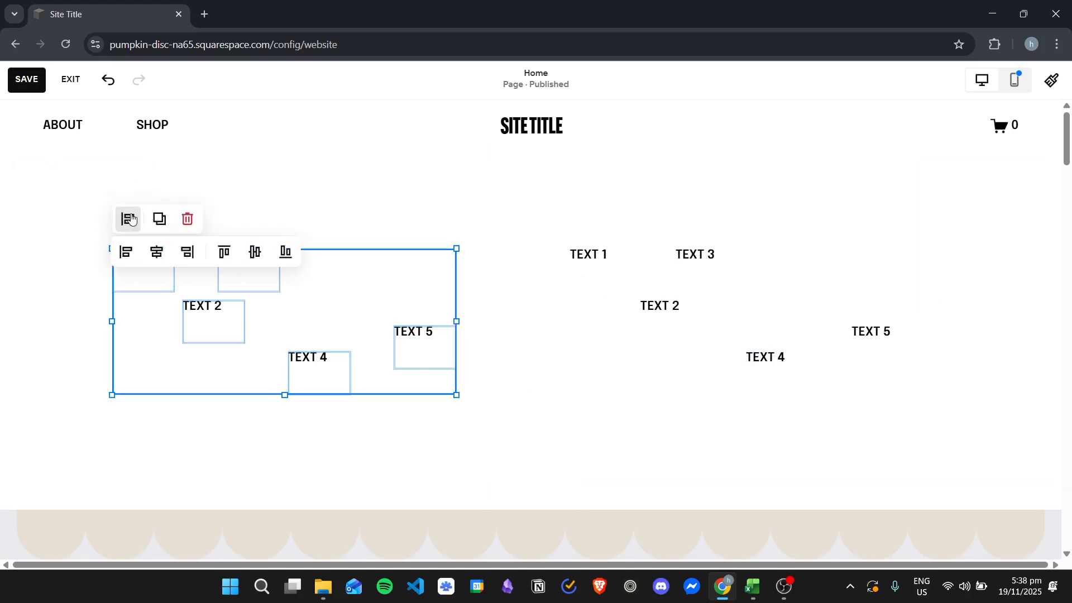
pyautogui.click(126, 252)
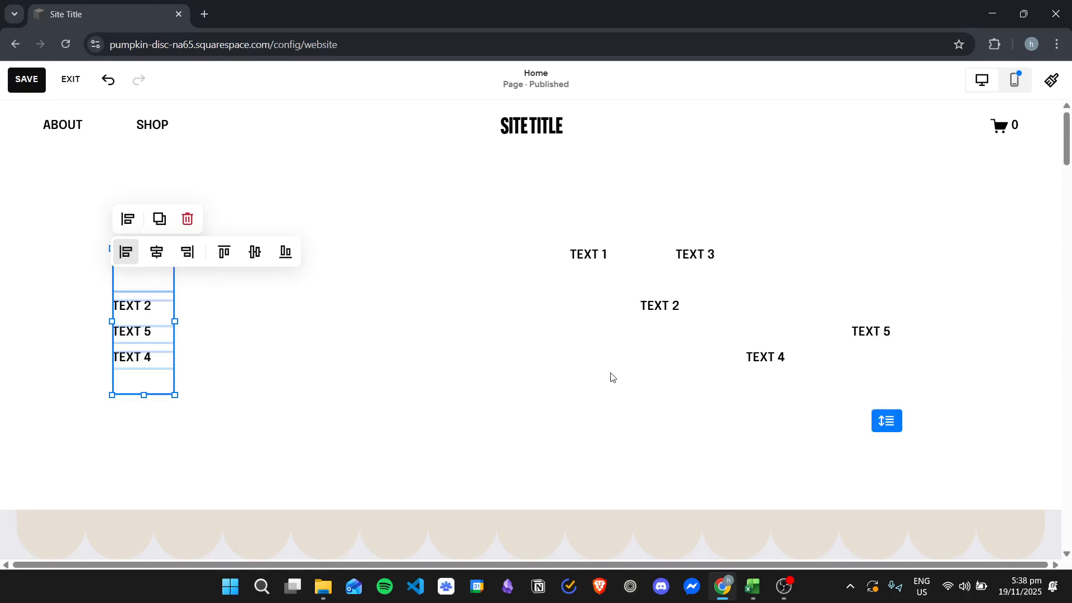
pyautogui.click(156, 253)
pyautogui.click(187, 254)
pyautogui.click(126, 253)
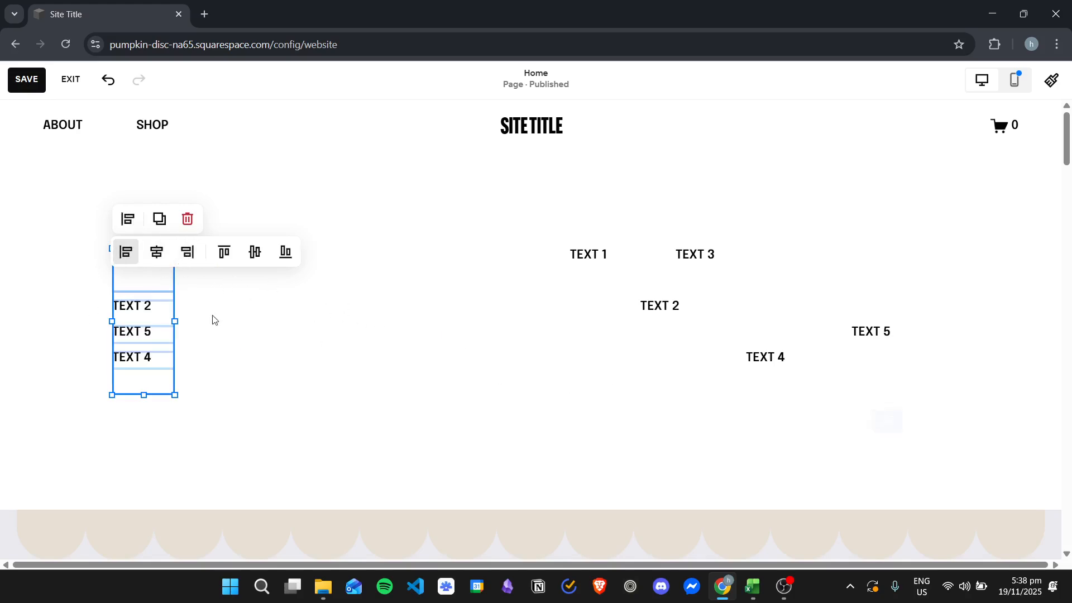
# Step: Move TEXT 3 below TEXT 4 at the end of the left-aligned column
pyautogui.click(188, 294)
pyautogui.moveTo(115, 283); pyautogui.dragTo(154, 413)
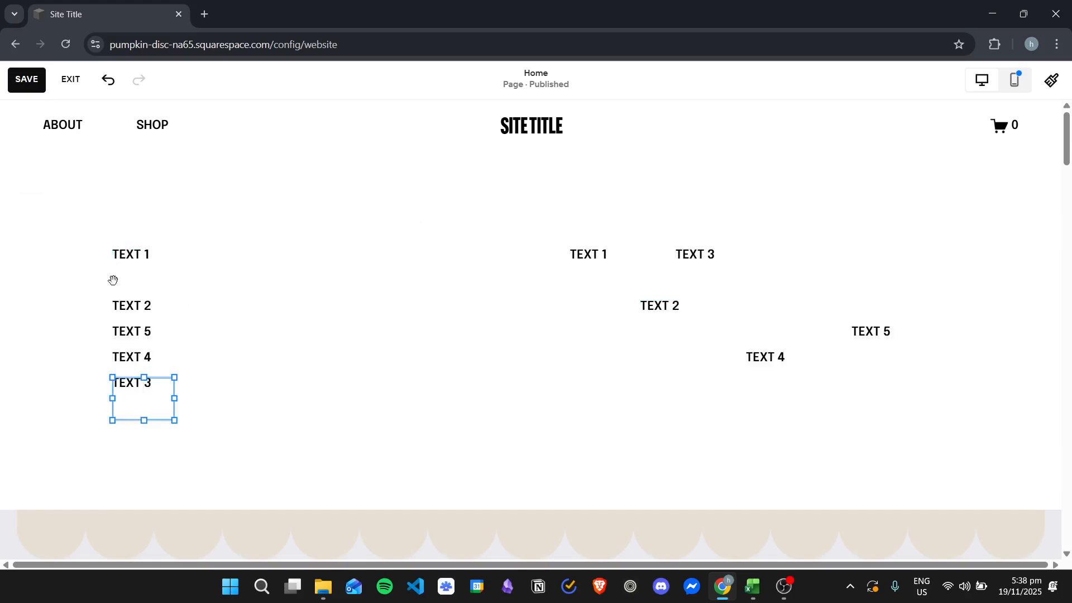
pyautogui.moveTo(62, 242); pyautogui.dragTo(240, 462)
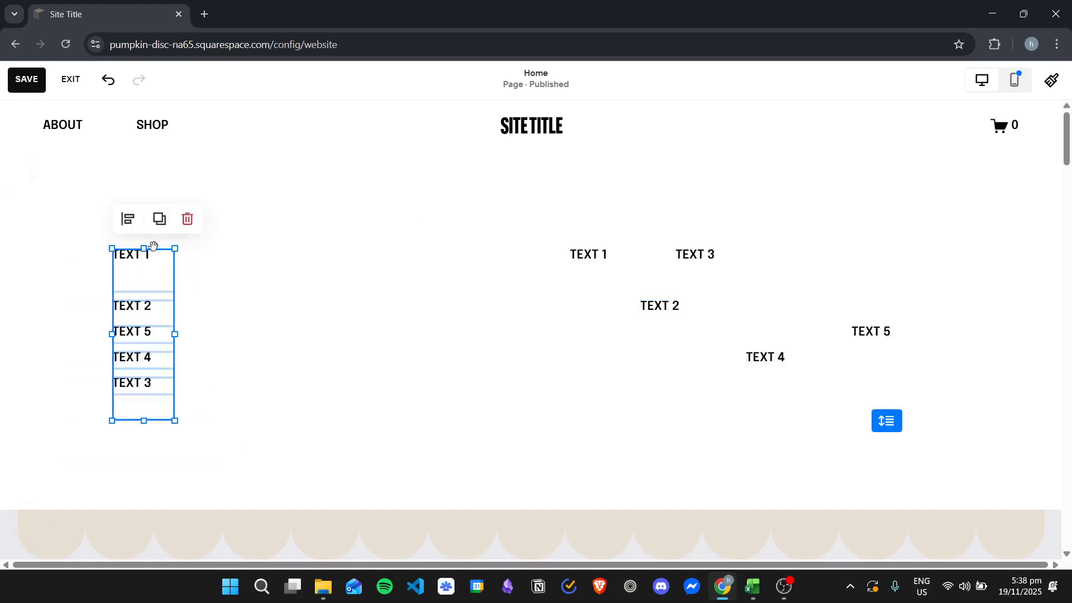
pyautogui.click(128, 218)
pyautogui.click(78, 311)
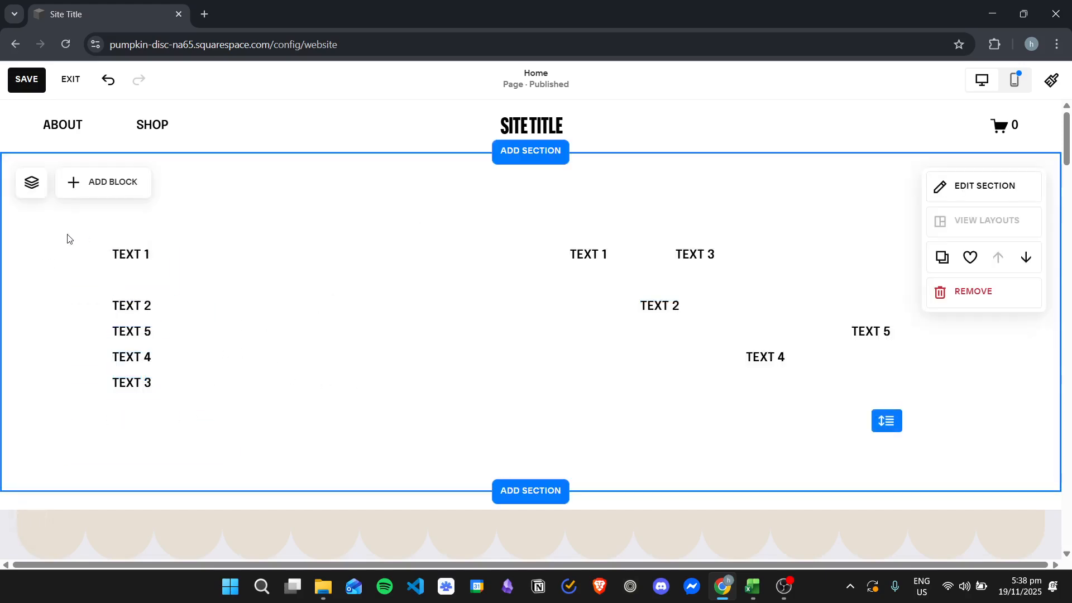
# Step: Add an image block and place it just right of the left-aligned text column
pyautogui.click(104, 182)
pyautogui.click(200, 271)
pyautogui.moveTo(293, 271); pyautogui.dragTo(387, 270)
pyautogui.click(319, 296)
pyautogui.click(342, 291)
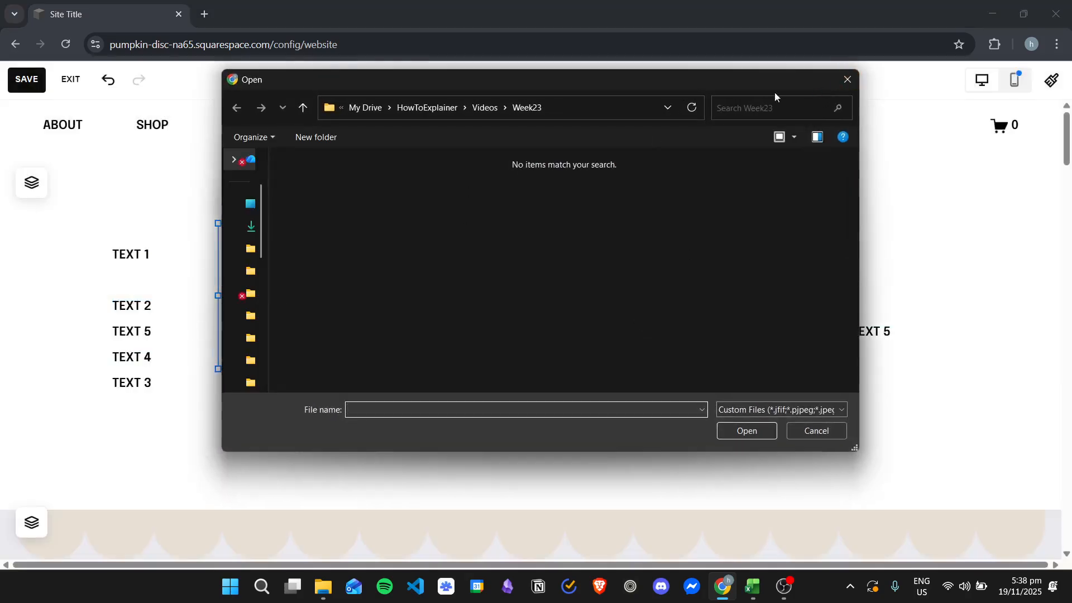
pyautogui.click(843, 82)
# Step: Fill the image block with the free stock photo of the red striped tower
pyautogui.click(319, 297)
pyautogui.click(307, 319)
pyautogui.click(335, 136)
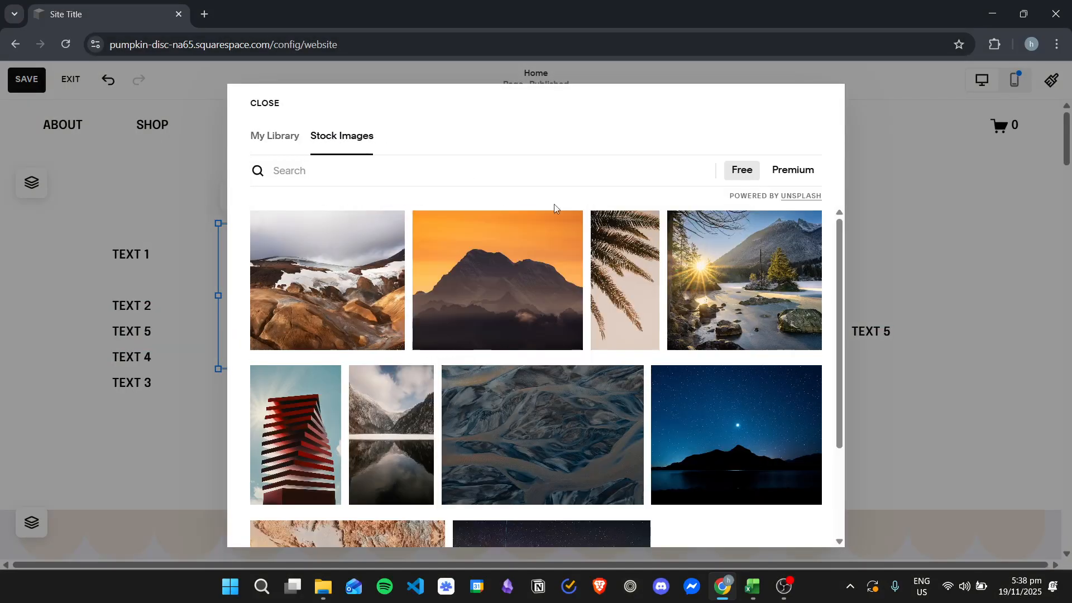
pyautogui.scroll(-1, 349, 354)
pyautogui.scroll(1, 527, 394)
pyautogui.click(296, 438)
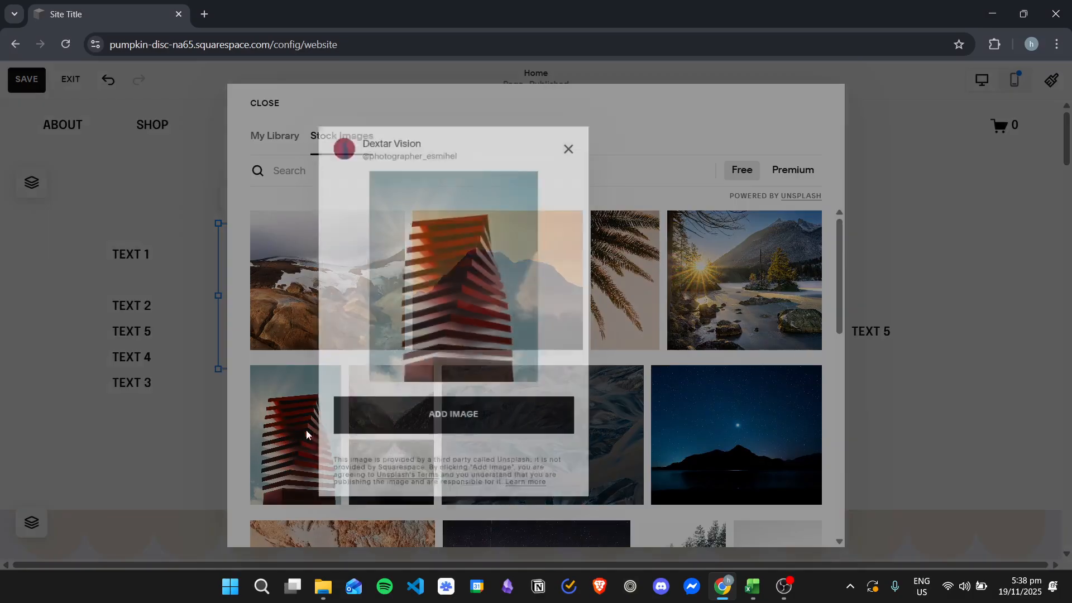
pyautogui.click(830, 237)
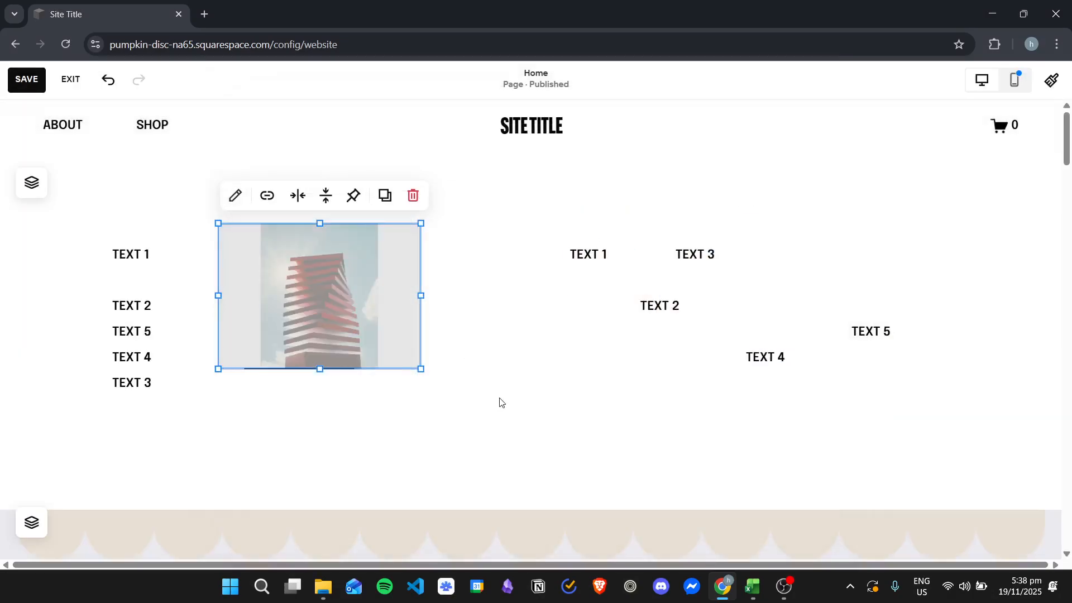
# Step: Enlarge the image block downward so it extends just below TEXT 3
pyautogui.click(500, 403)
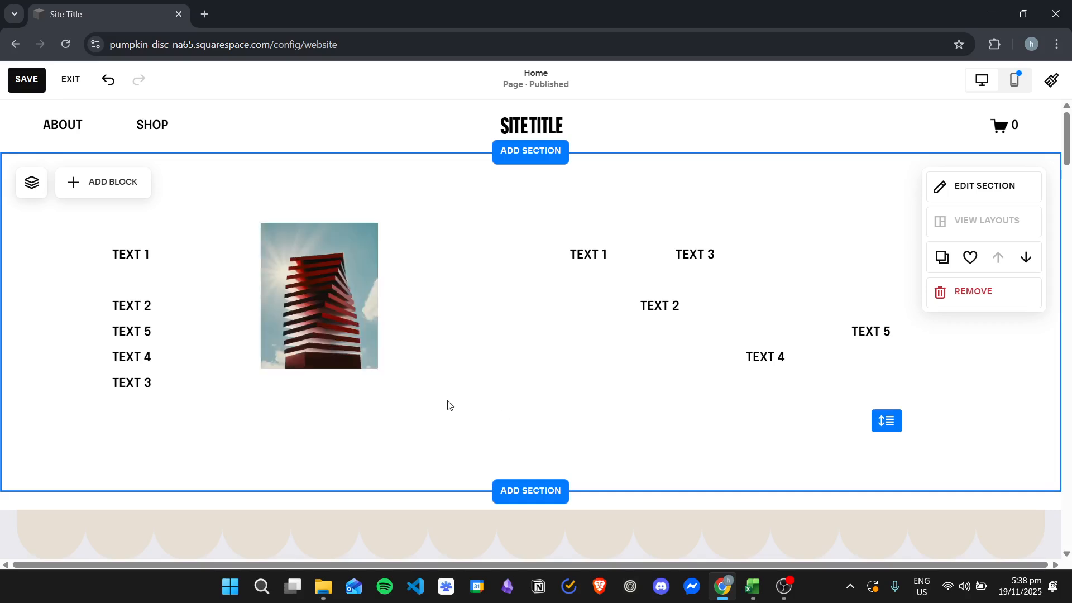
pyautogui.click(308, 356)
pyautogui.moveTo(321, 369); pyautogui.dragTo(333, 429)
# Step: Select the left text column together with the image, try left, centre and right alignment, and leave them left-aligned
pyautogui.click(95, 280)
pyautogui.moveTo(156, 255); pyautogui.dragTo(457, 424)
pyautogui.click(127, 193)
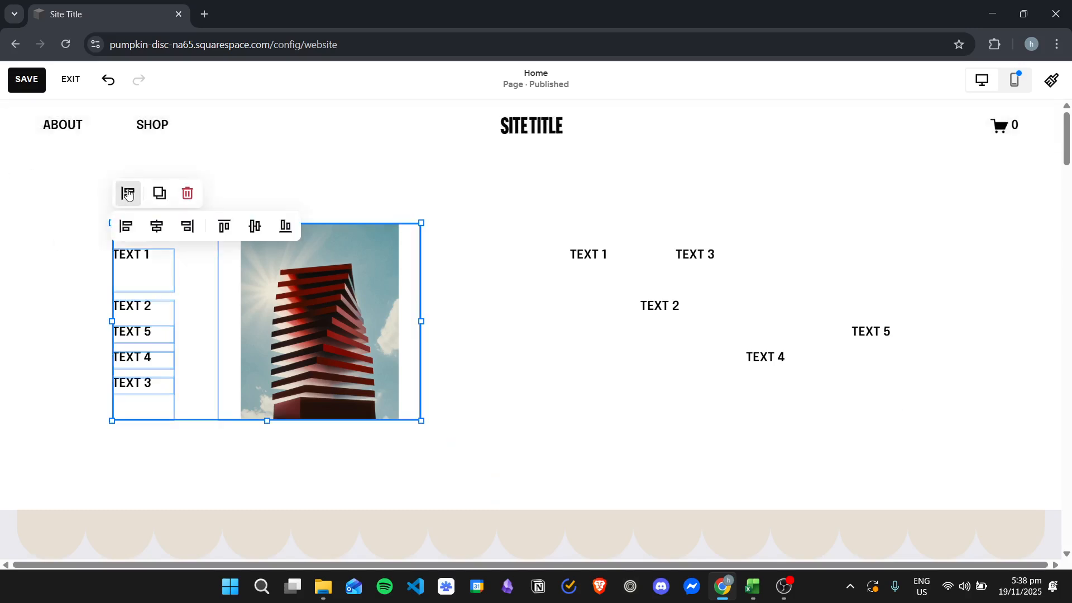
pyautogui.click(130, 229)
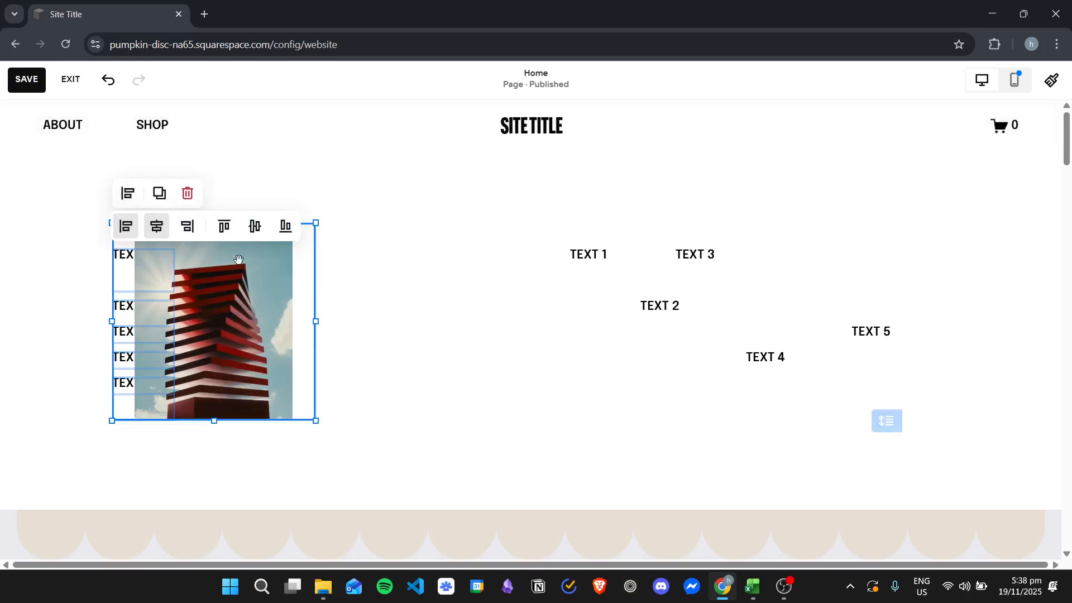
pyautogui.click(156, 226)
pyautogui.click(189, 230)
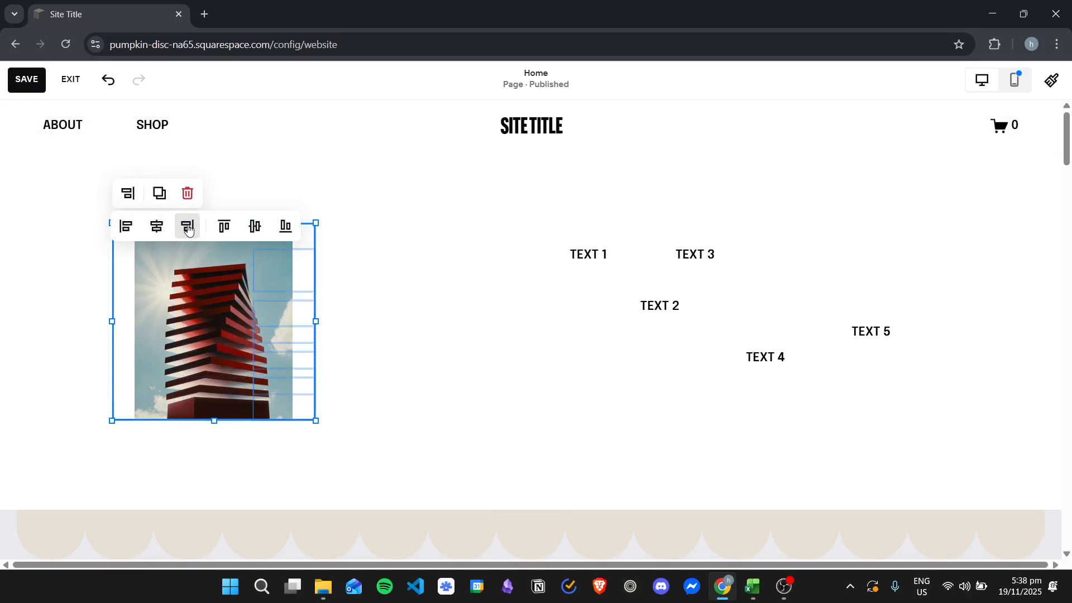
pyautogui.click(124, 226)
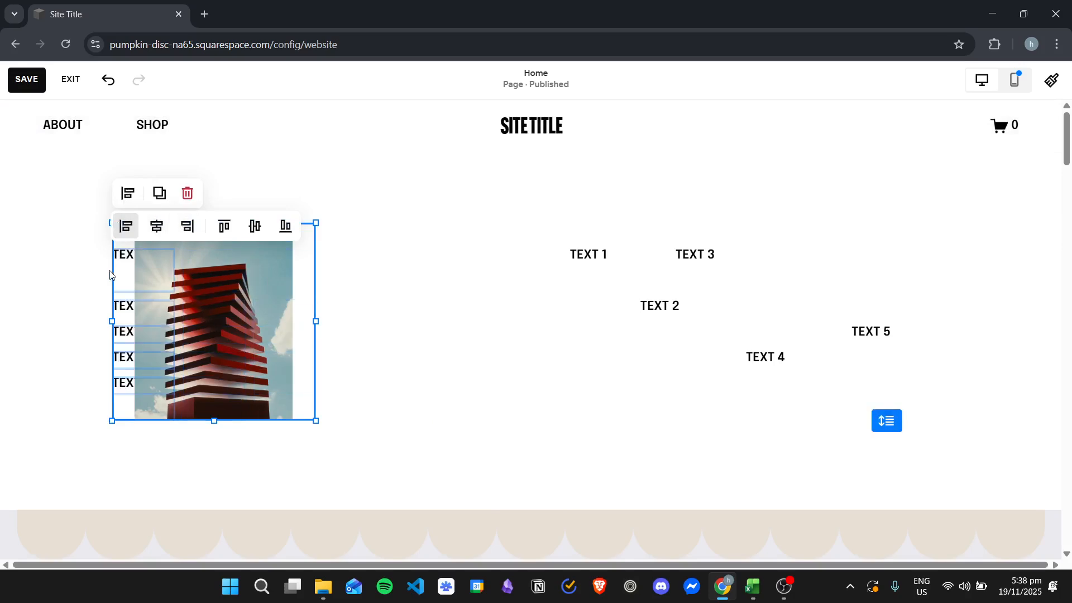
pyautogui.click(155, 238)
pyautogui.click(187, 227)
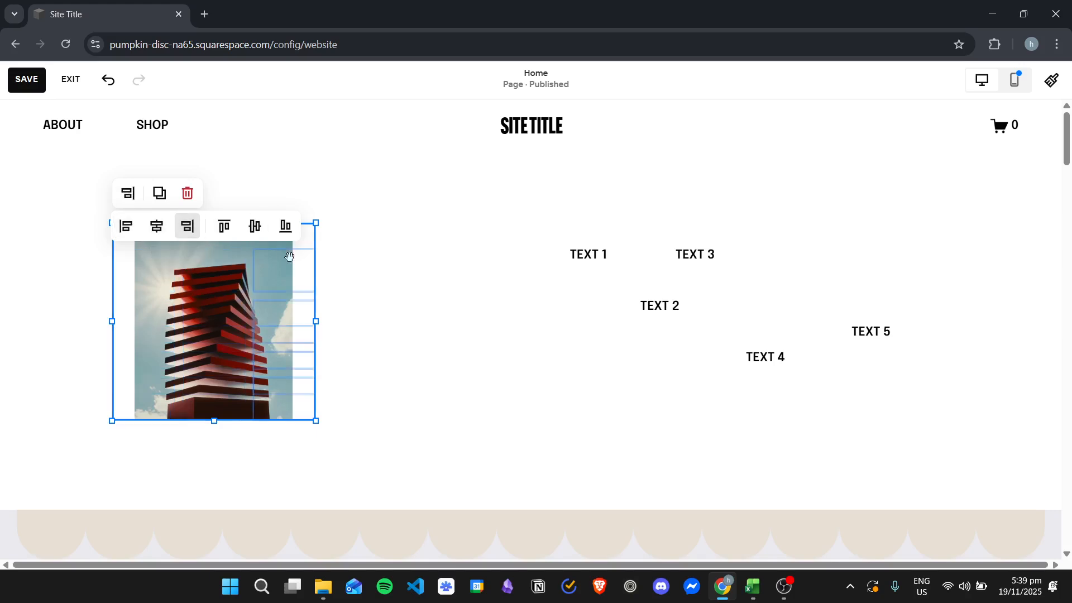
pyautogui.click(128, 230)
pyautogui.click(474, 285)
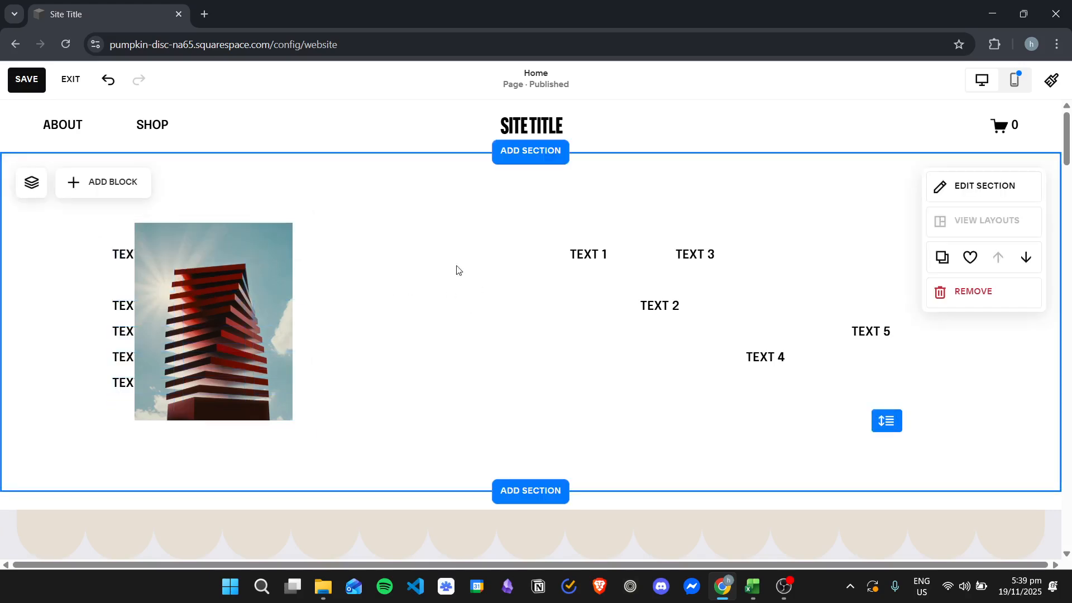
# Step: Send the image behind the text blocks in the layer order and place it slightly overlapping the left text column
pyautogui.click(229, 324)
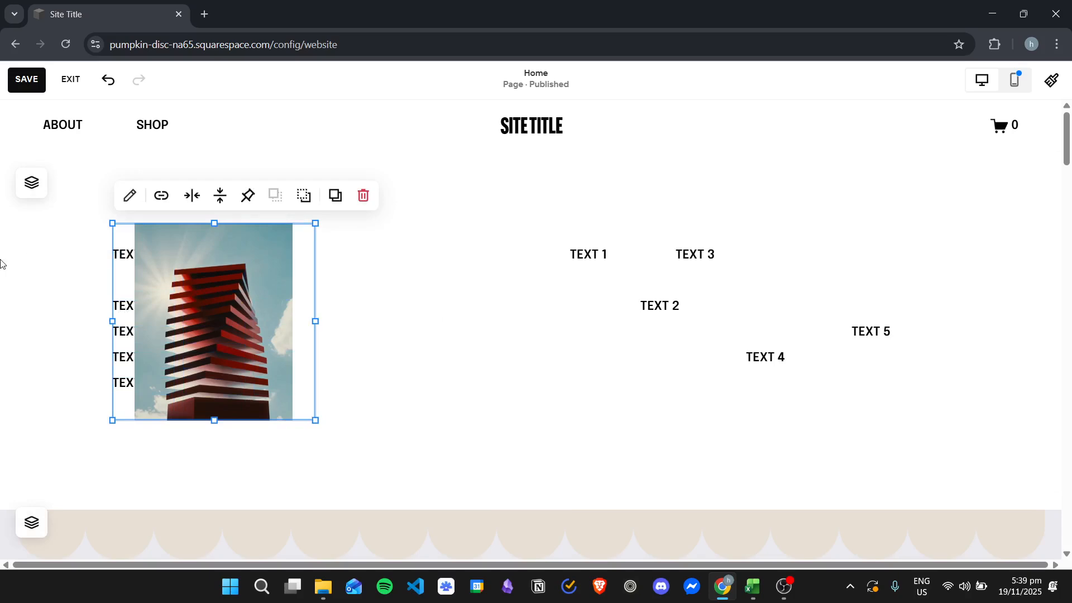
pyautogui.moveTo(251, 306); pyautogui.dragTo(285, 302)
pyautogui.click(201, 197)
pyautogui.click(32, 182)
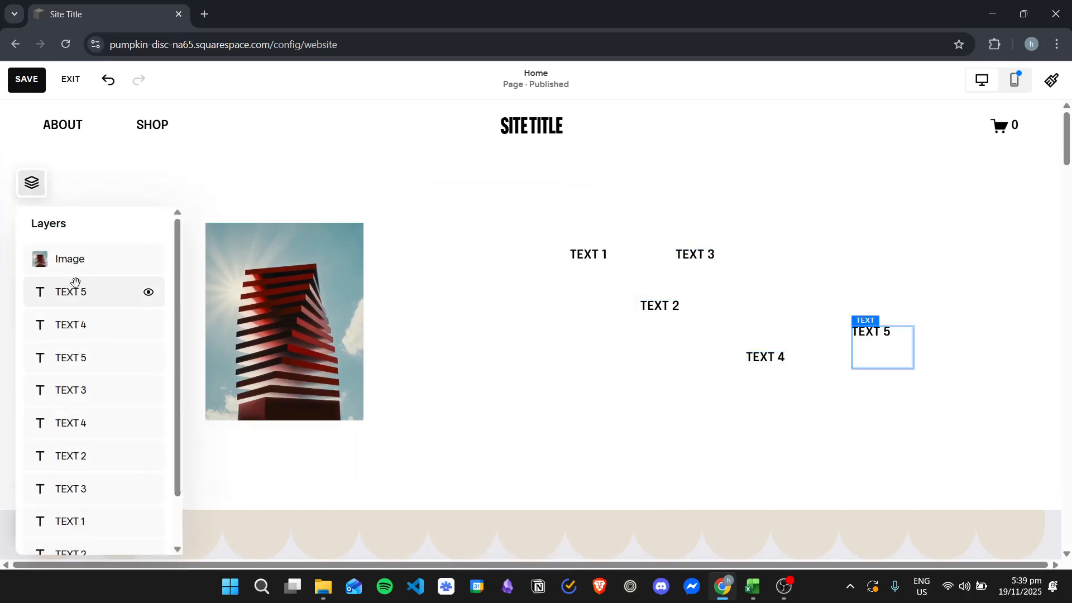
pyautogui.moveTo(100, 266); pyautogui.dragTo(129, 528)
pyautogui.click(334, 327)
pyautogui.moveTo(334, 327); pyautogui.dragTo(283, 322)
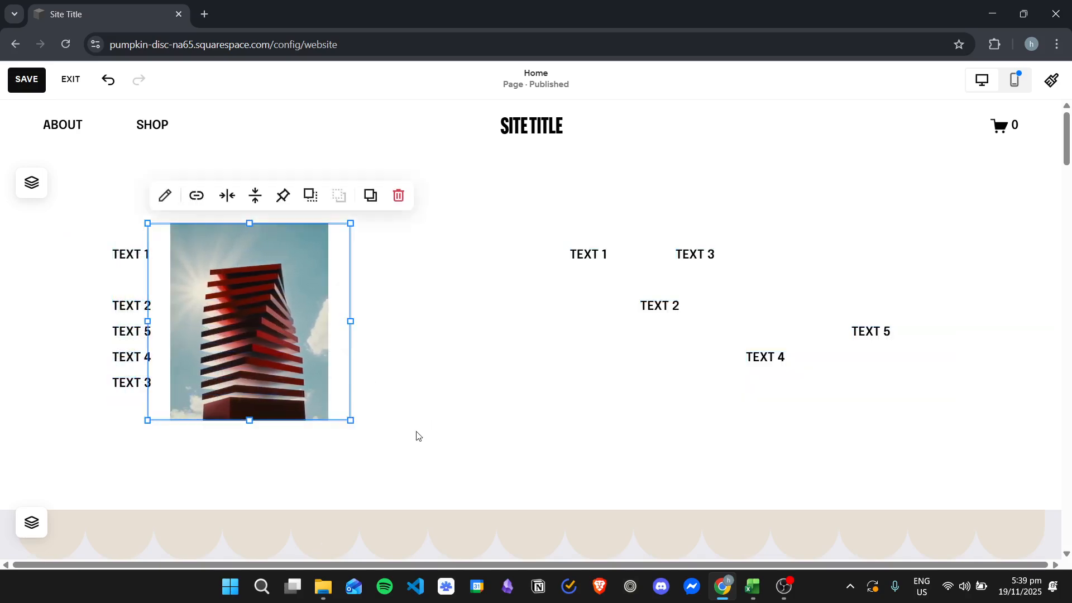
# Step: Select the left text column and the image, try centre and right alignment, and leave the texts aligned to the image's left edge
pyautogui.click(54, 264)
pyautogui.moveTo(71, 226); pyautogui.dragTo(472, 452)
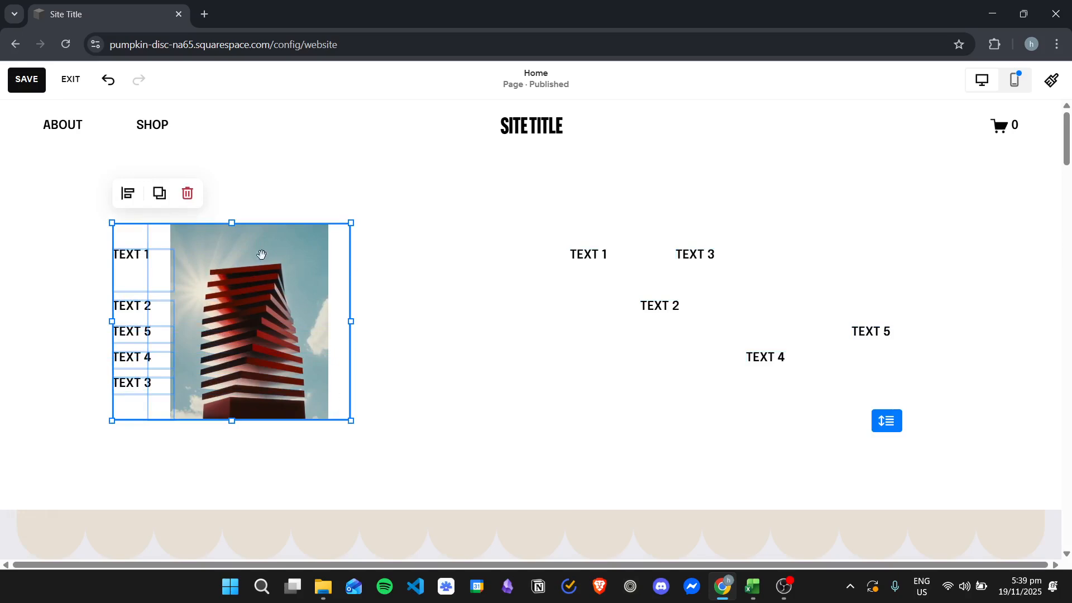
pyautogui.click(130, 195)
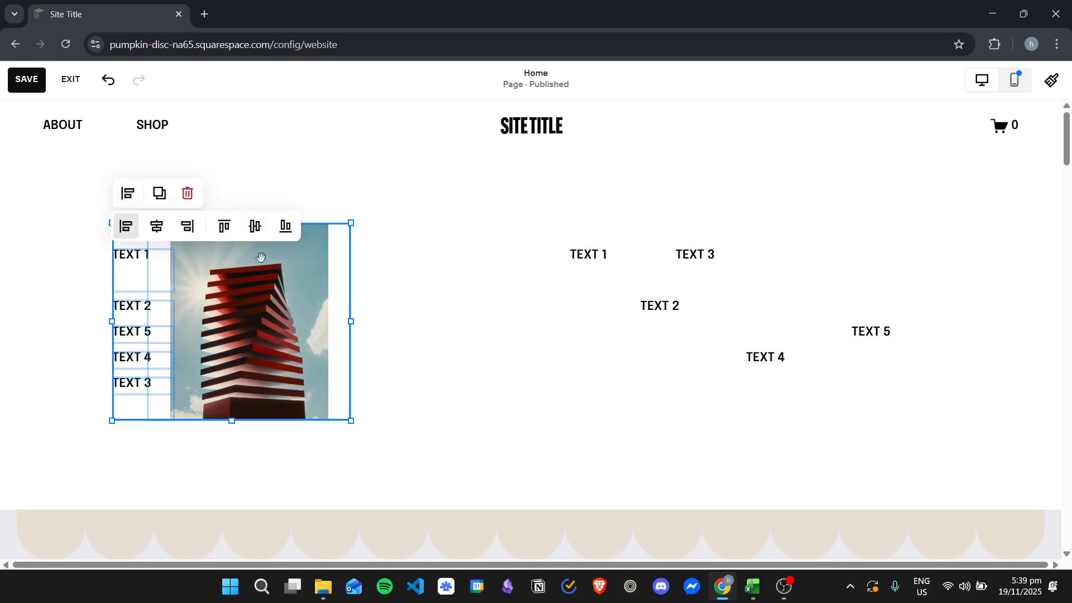
pyautogui.click(158, 225)
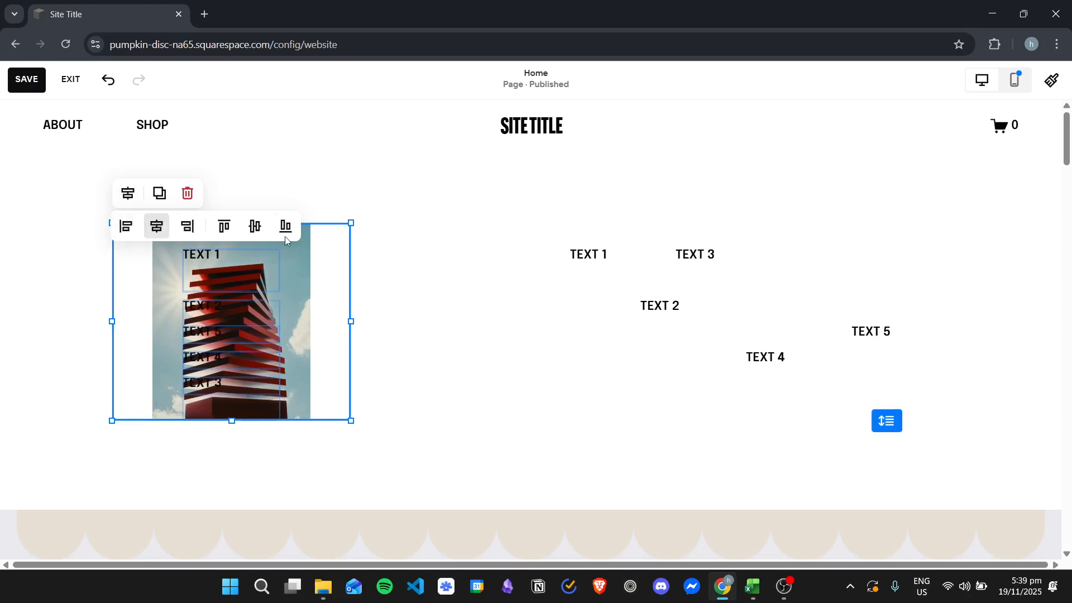
pyautogui.click(188, 227)
pyautogui.click(192, 234)
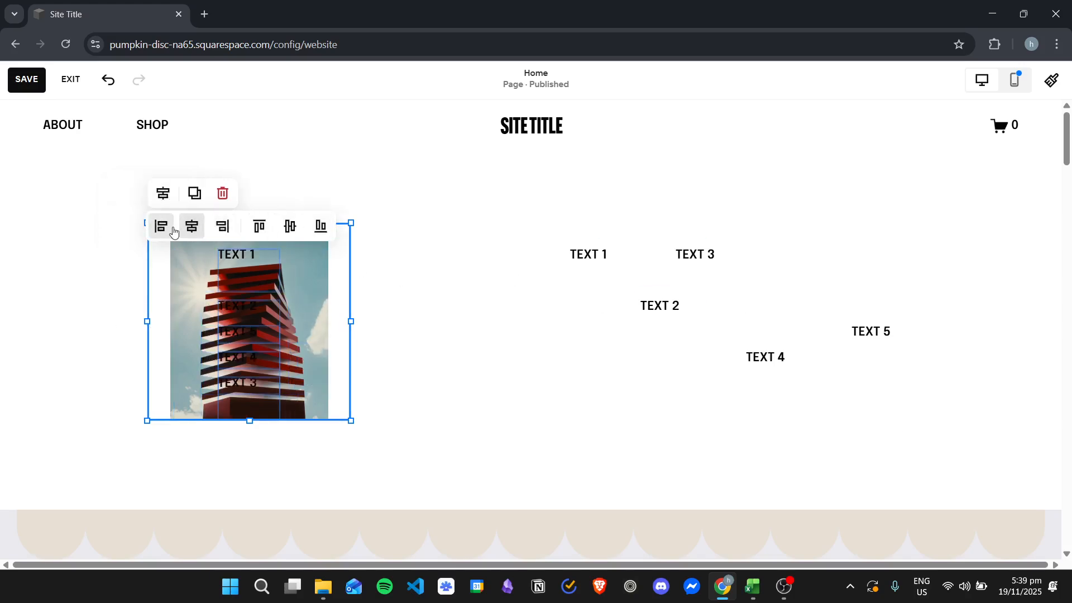
pyautogui.click(156, 229)
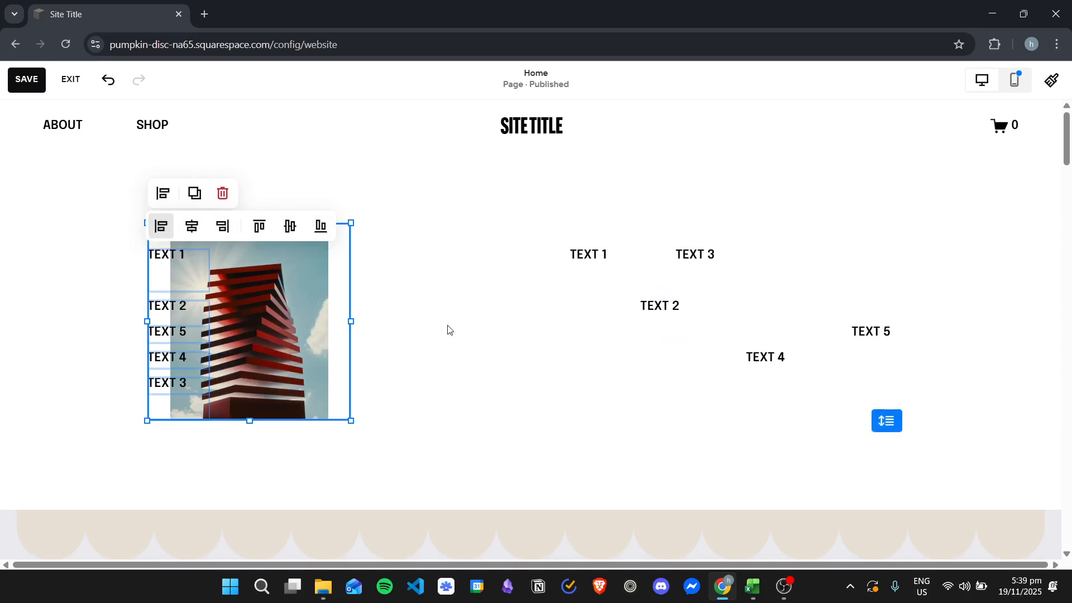
pyautogui.click(533, 364)
# Step: Add a video block and place it overlapping the right side of the image
pyautogui.scroll(-5, 529, 273)
pyautogui.scroll(5, 562, 246)
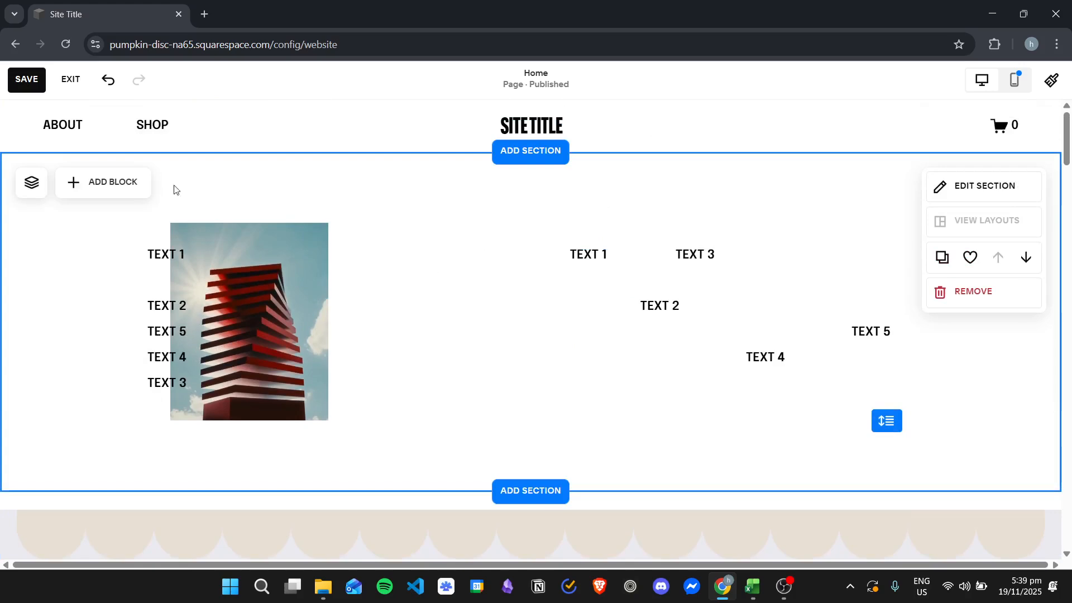
pyautogui.click(114, 183)
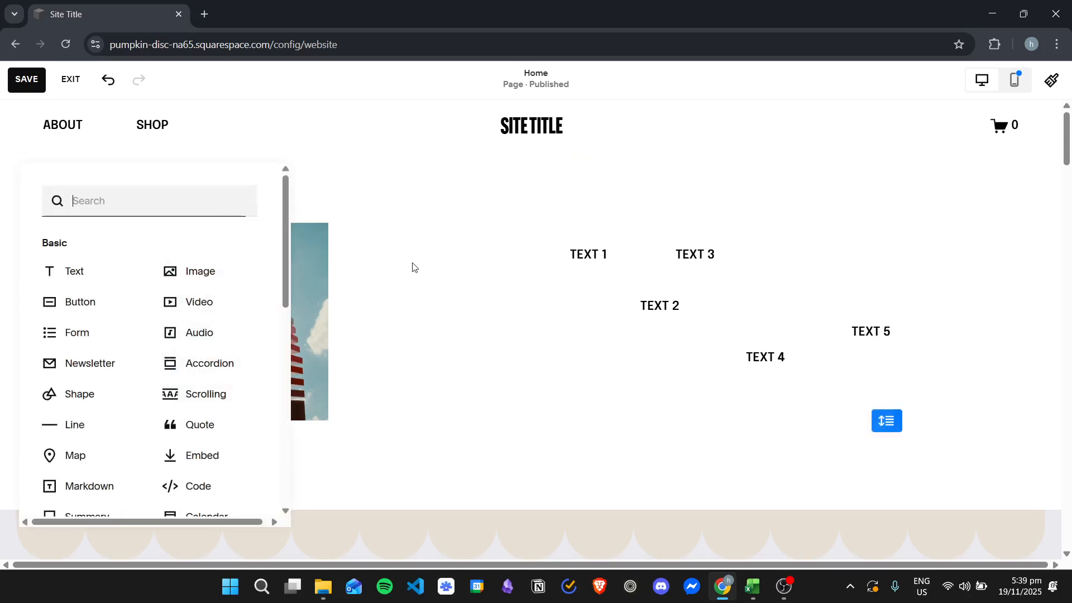
pyautogui.click(227, 314)
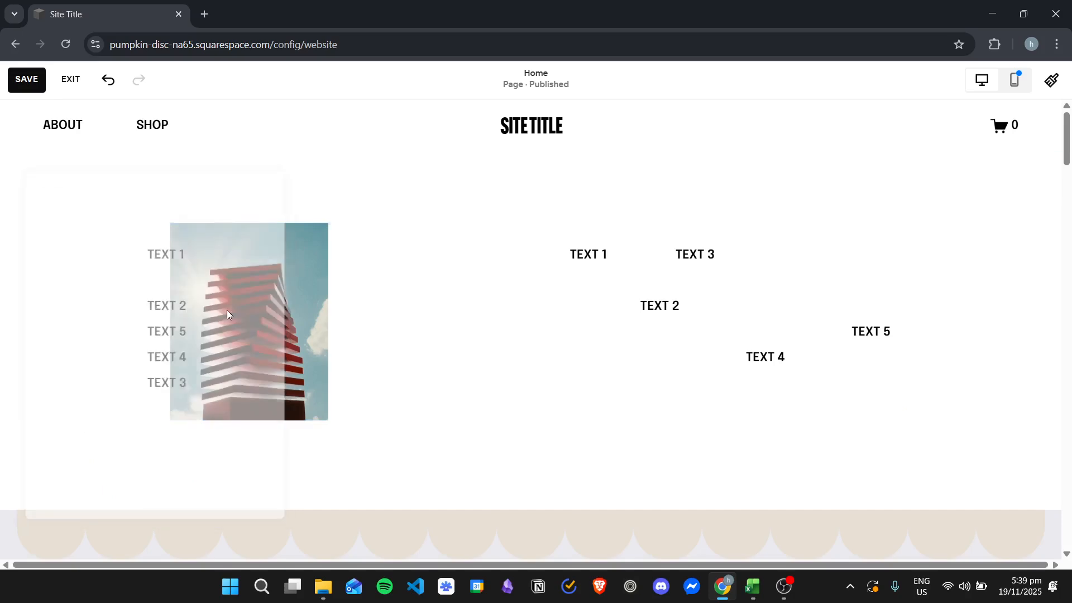
pyautogui.moveTo(316, 301); pyautogui.dragTo(505, 314)
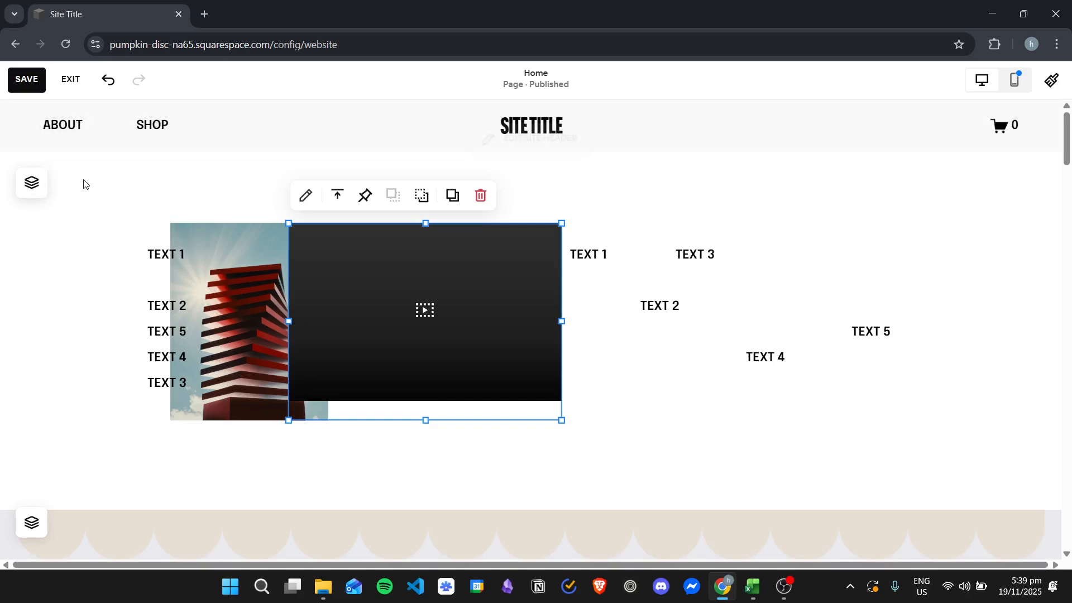
# Step: Add a line block and place it just below the image, starting at the text column's left edge
pyautogui.click(155, 194)
pyautogui.click(112, 183)
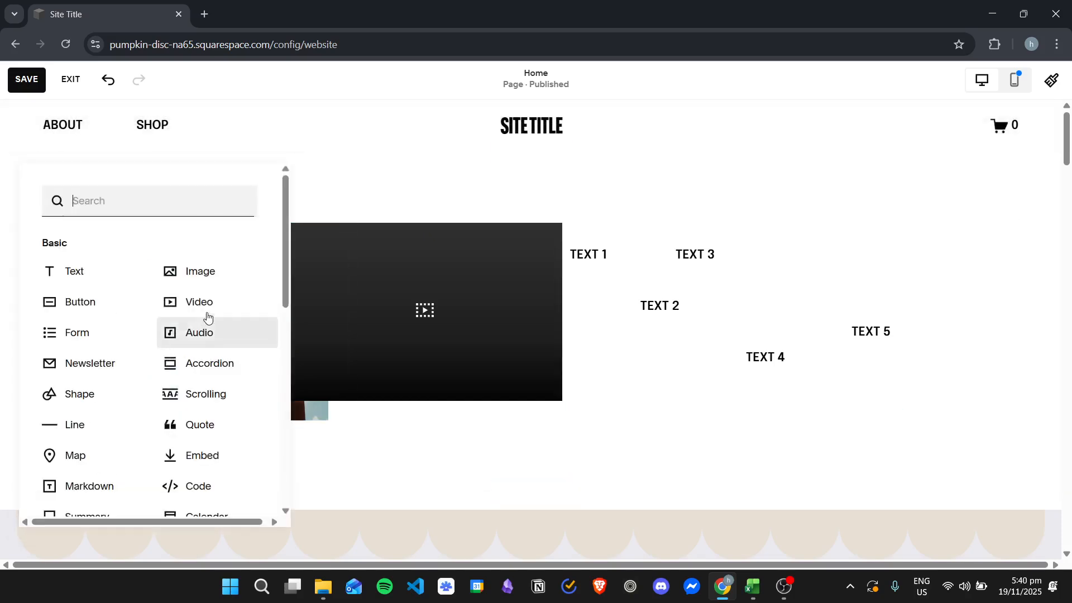
pyautogui.click(85, 427)
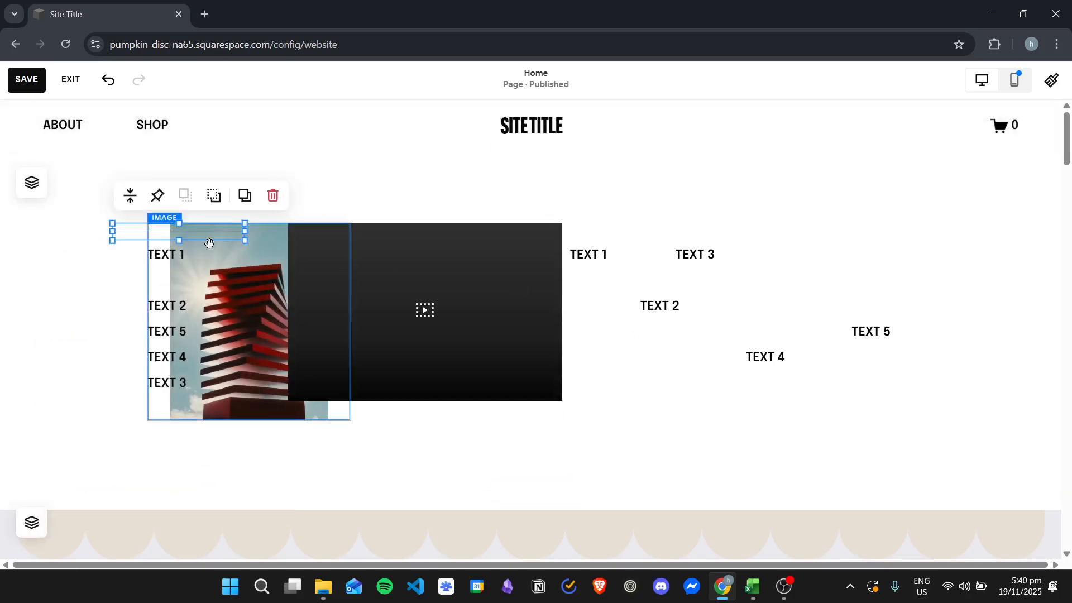
pyautogui.moveTo(206, 232); pyautogui.dragTo(251, 449)
# Step: Add a shape block and place it over the lower part of the video block
pyautogui.click(79, 163)
pyautogui.click(112, 182)
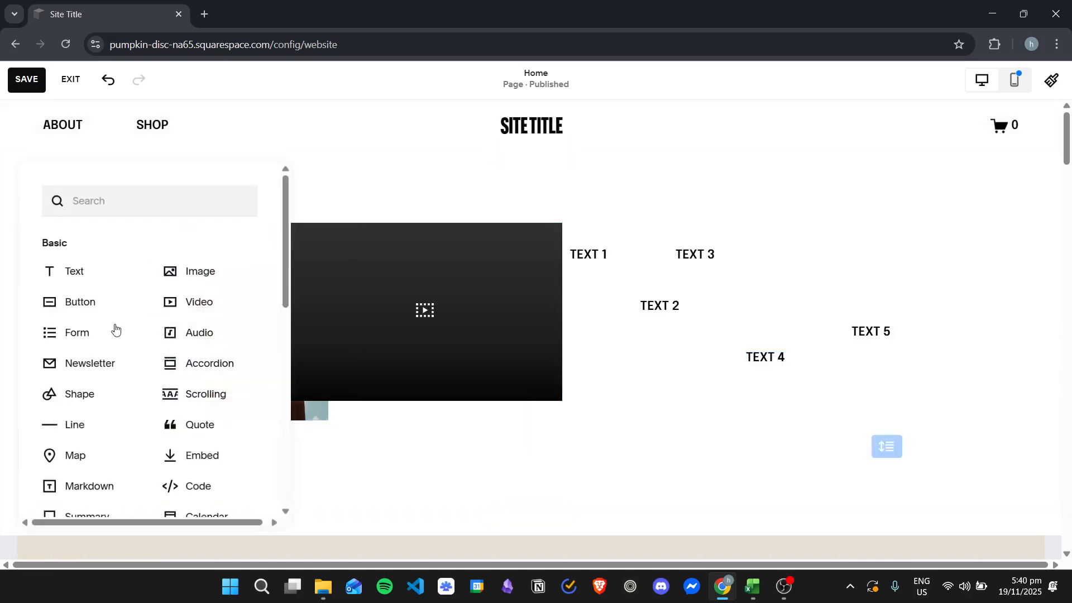
pyautogui.click(99, 392)
pyautogui.moveTo(224, 272); pyautogui.dragTo(428, 375)
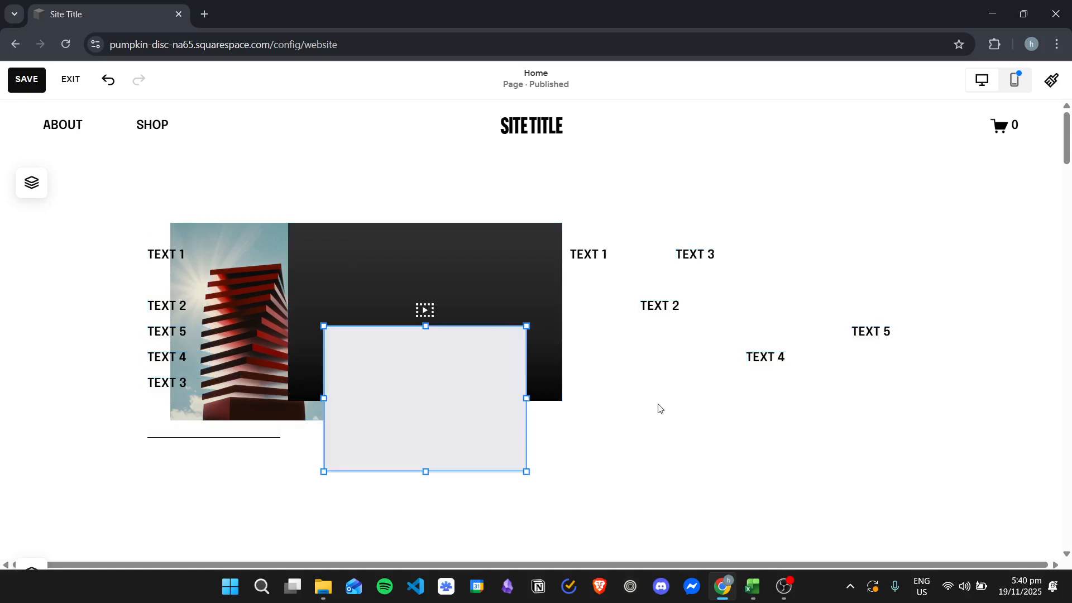
# Step: Select the left texts, image, video, line and shape together and move the group one grid column left
pyautogui.click(617, 421)
pyautogui.moveTo(218, 260); pyautogui.dragTo(543, 478)
pyautogui.moveTo(418, 304); pyautogui.dragTo(389, 300)
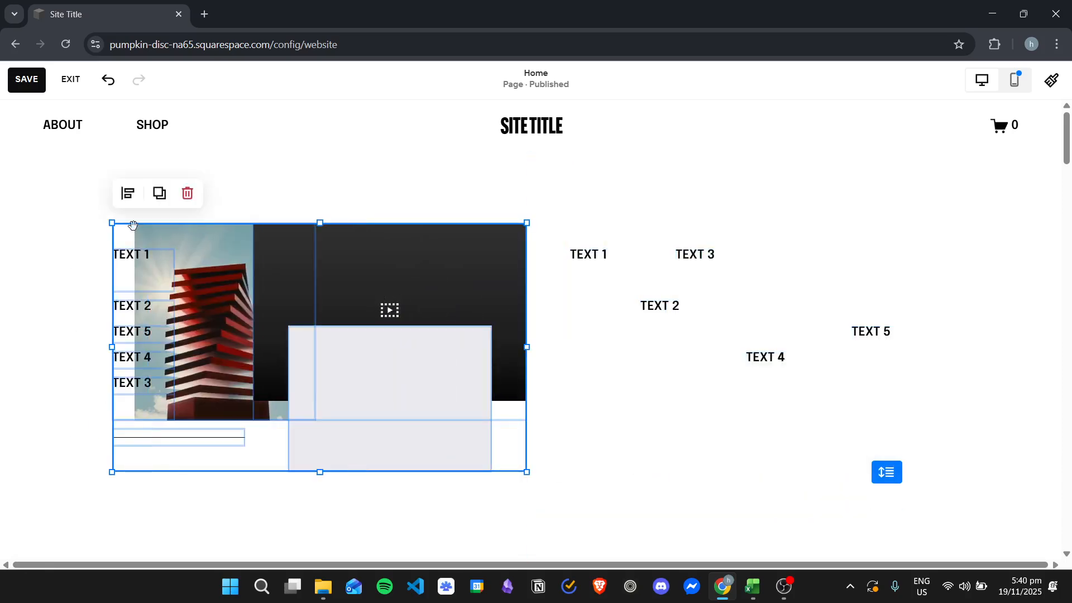
# Step: Try left and centre alignment on the selected mixed blocks and leave them right-aligned
pyautogui.click(124, 195)
pyautogui.click(187, 226)
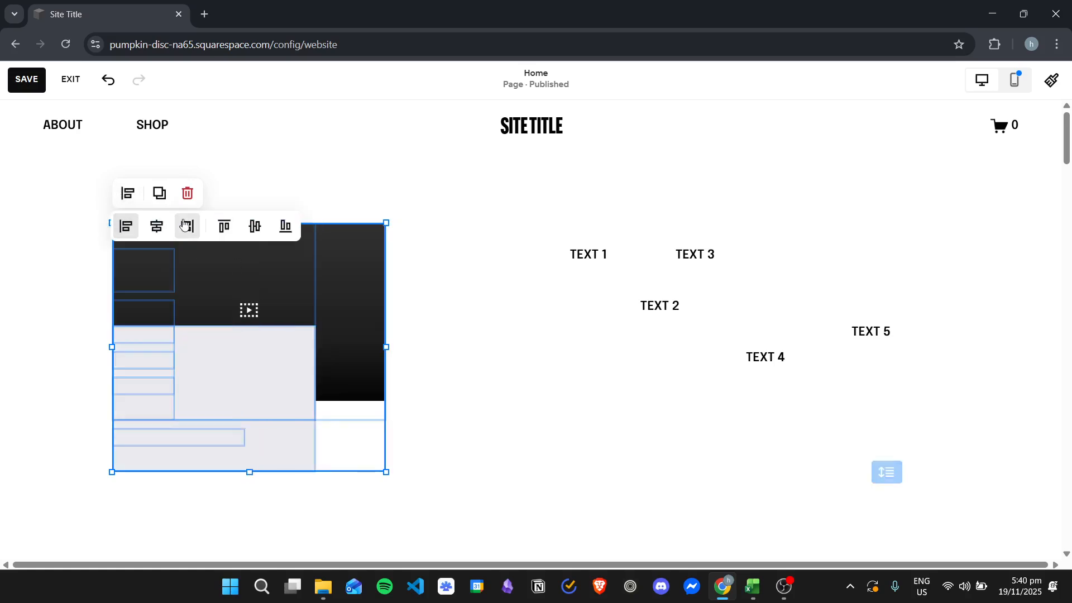
pyautogui.click(187, 226)
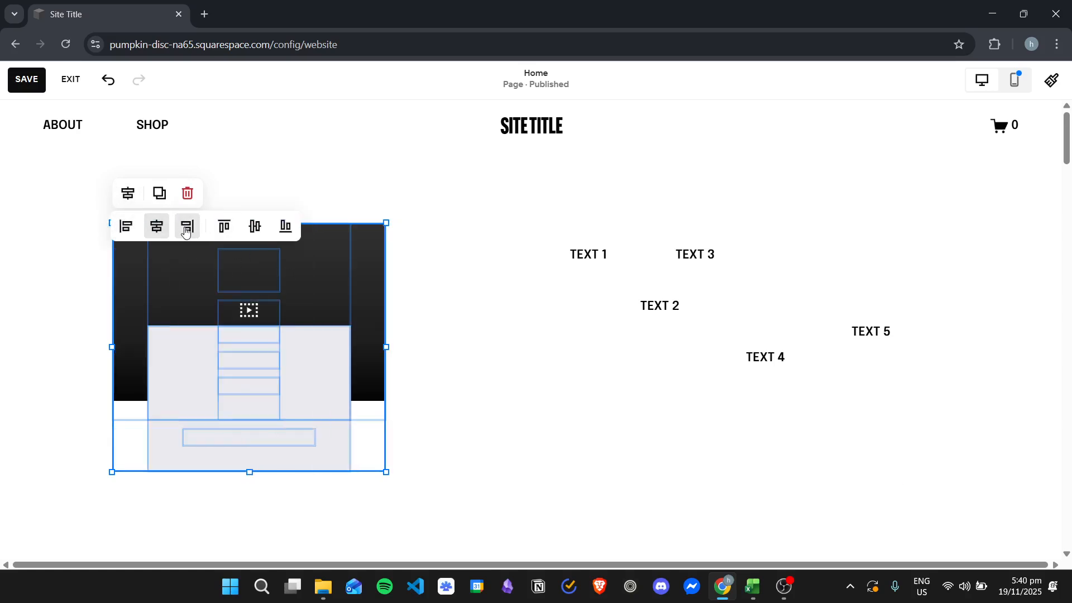
pyautogui.click(157, 230)
pyautogui.click(125, 226)
pyautogui.click(156, 226)
pyautogui.click(187, 226)
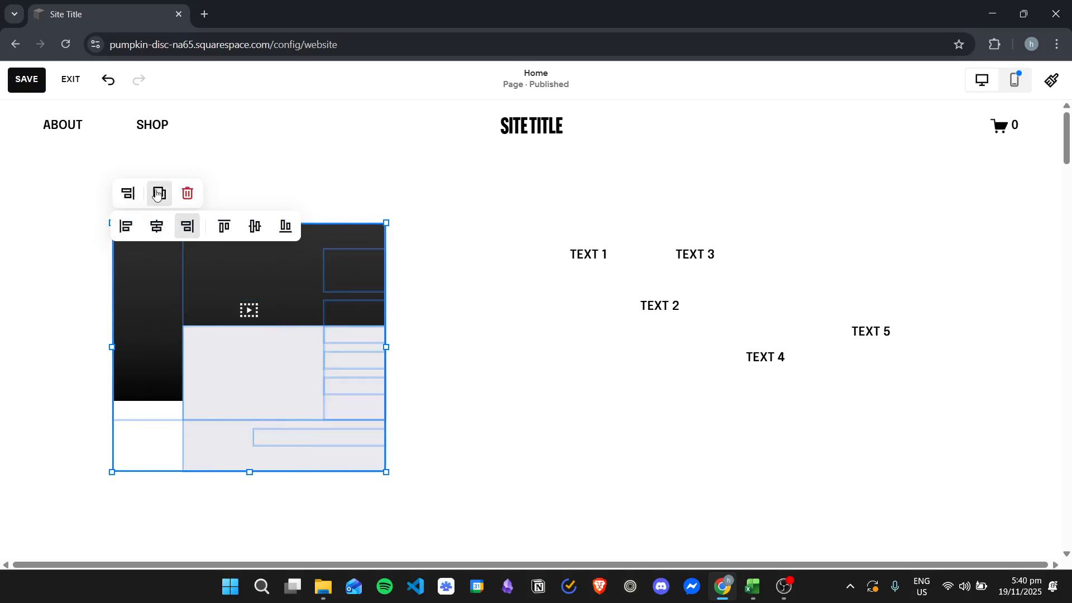
# Step: Duplicate the right-aligned group beside the original and delete the copy
pyautogui.click(159, 193)
pyautogui.moveTo(300, 359); pyautogui.dragTo(560, 310)
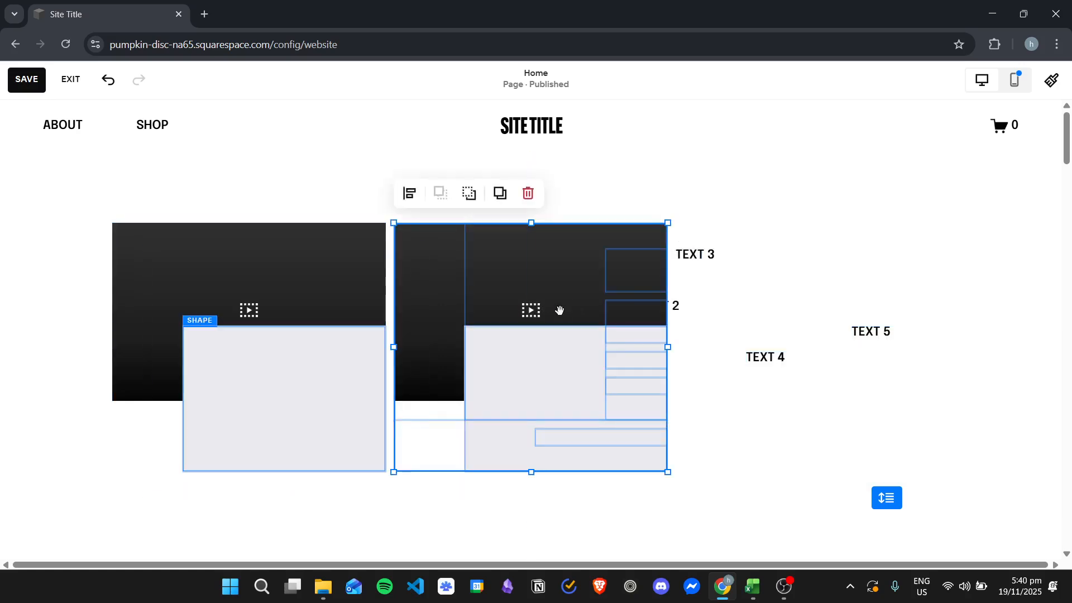
pyautogui.press('Delete')
# Step: Move the shape below the line and the video block below the scattered text copies, uncovering the image and texts
pyautogui.click(276, 380)
pyautogui.moveTo(275, 380); pyautogui.dragTo(525, 304)
pyautogui.click(359, 287)
pyautogui.moveTo(275, 253); pyautogui.dragTo(619, 342)
pyautogui.click(521, 307)
pyautogui.moveTo(521, 306); pyautogui.dragTo(256, 518)
pyautogui.moveTo(639, 407); pyautogui.dragTo(552, 467)
pyautogui.moveTo(522, 229); pyautogui.dragTo(967, 388)
pyautogui.click(832, 453)
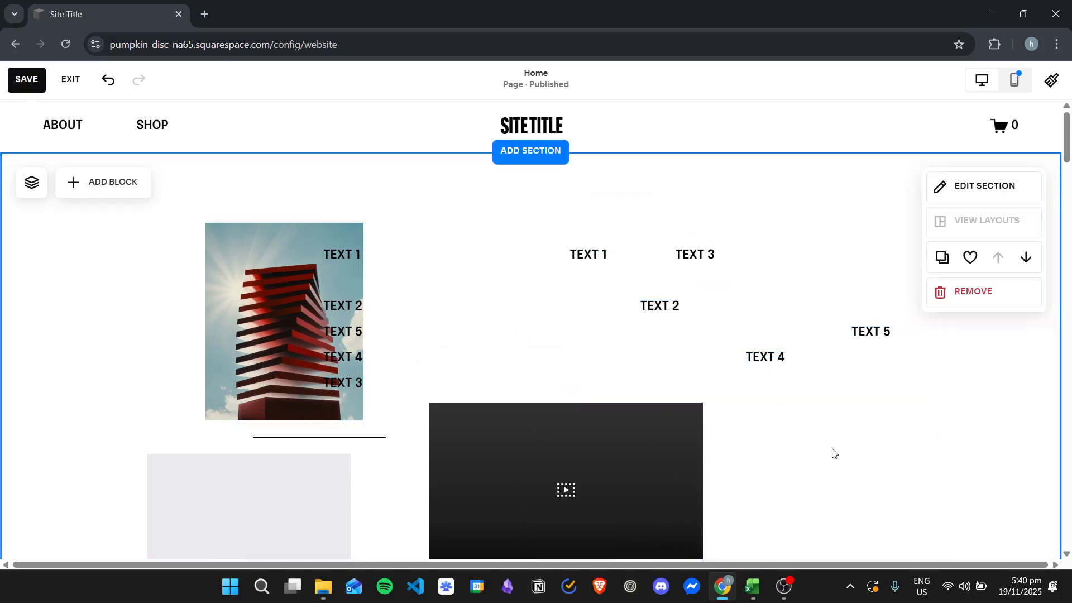